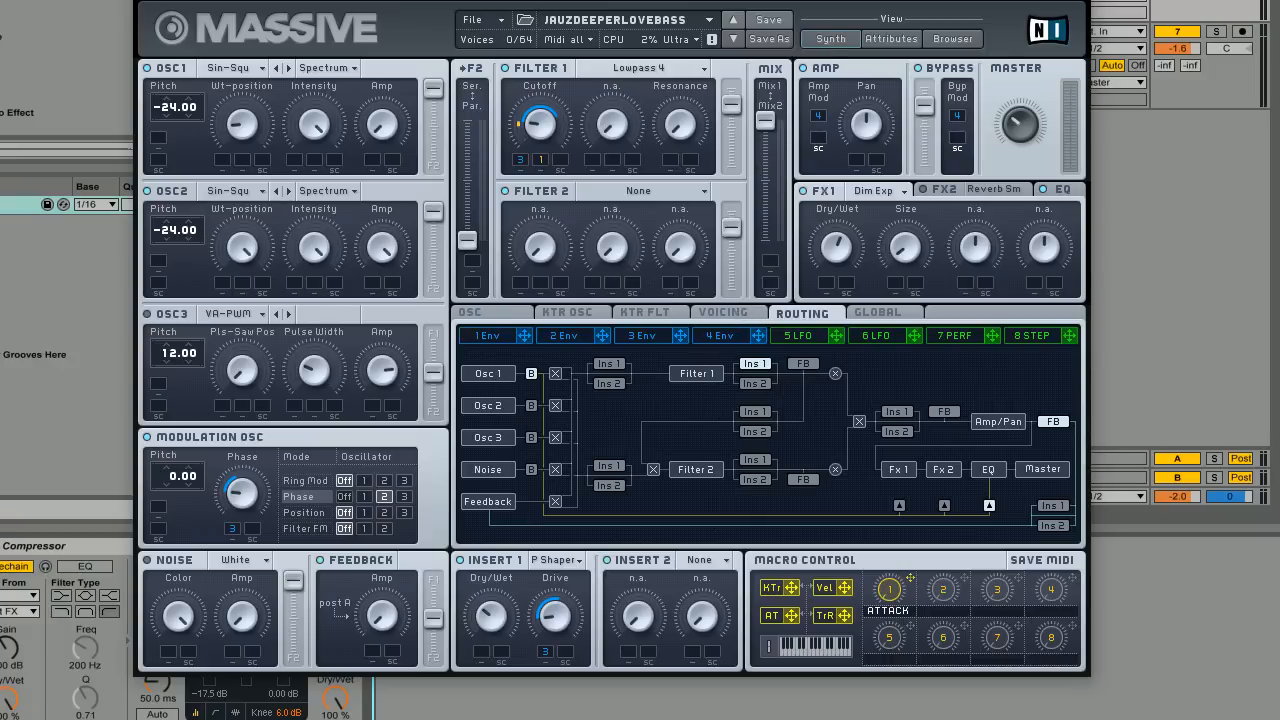
Step: Start a new sound and set its voicing to Monophon with 7 unisono voices
{"action": "left_click", "coordinate": [476, 20]}
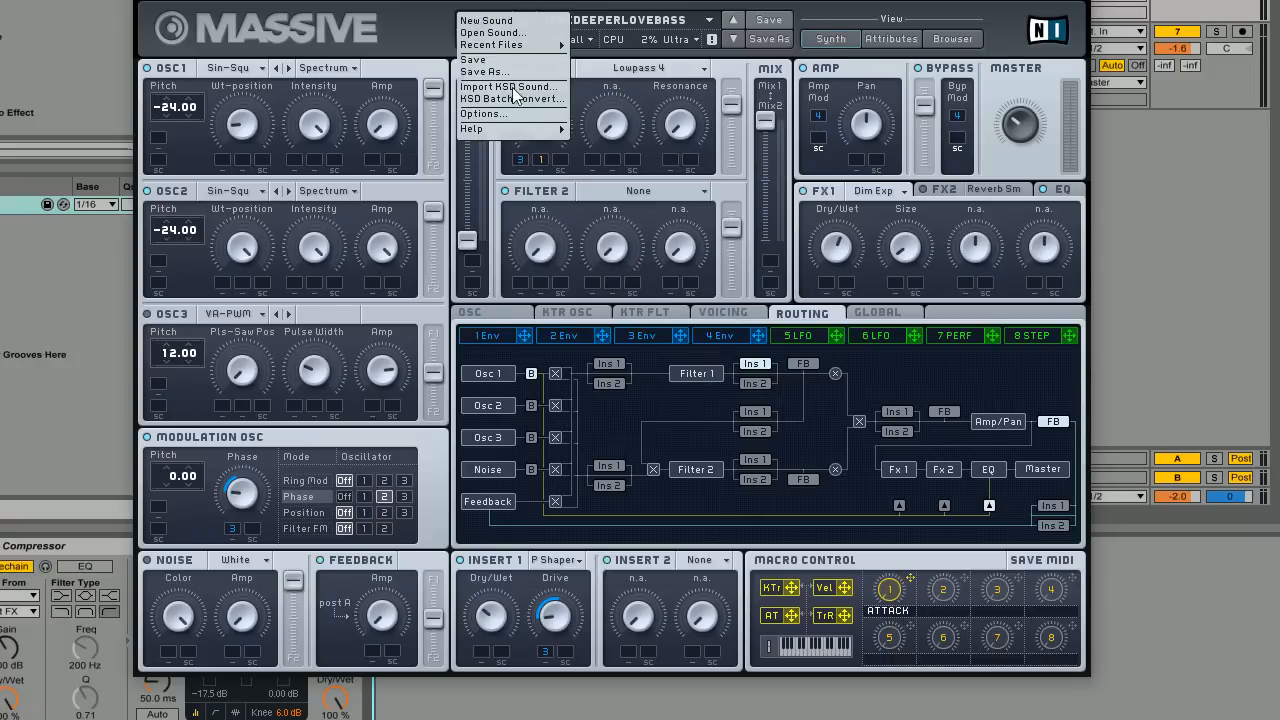
{"action": "left_click", "coordinate": [495, 20]}
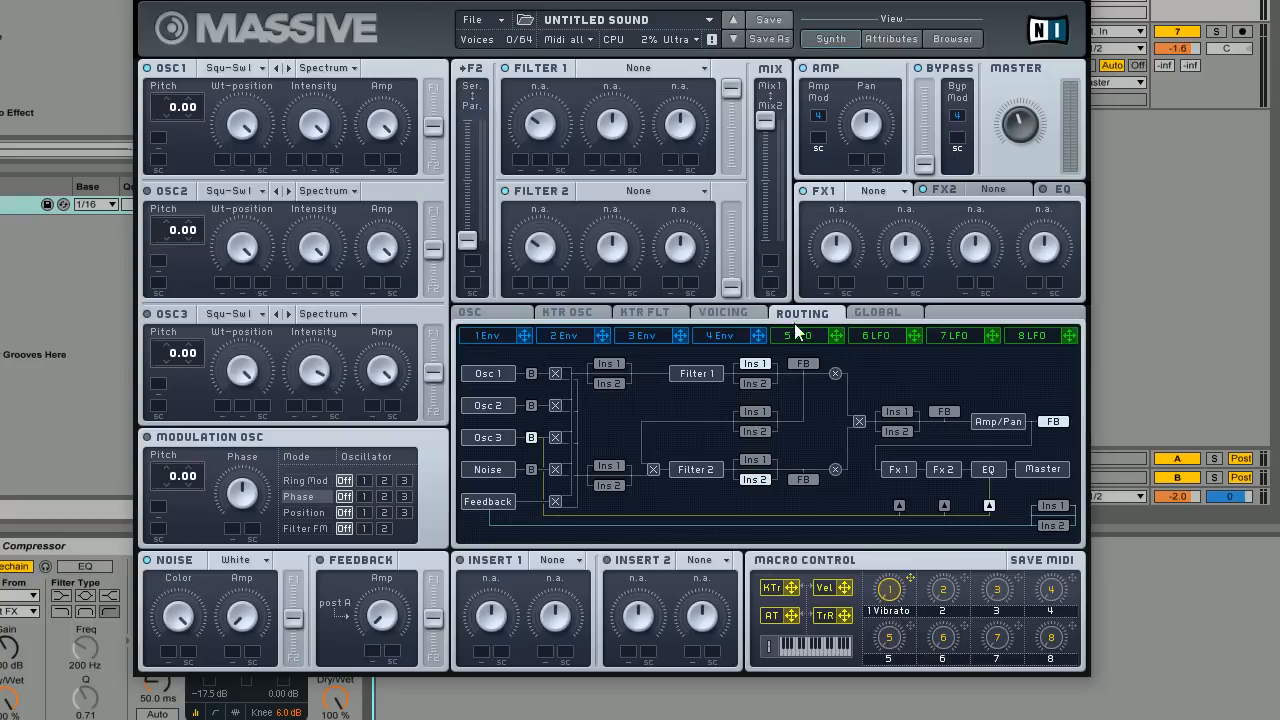
{"action": "left_click", "coordinate": [722, 313]}
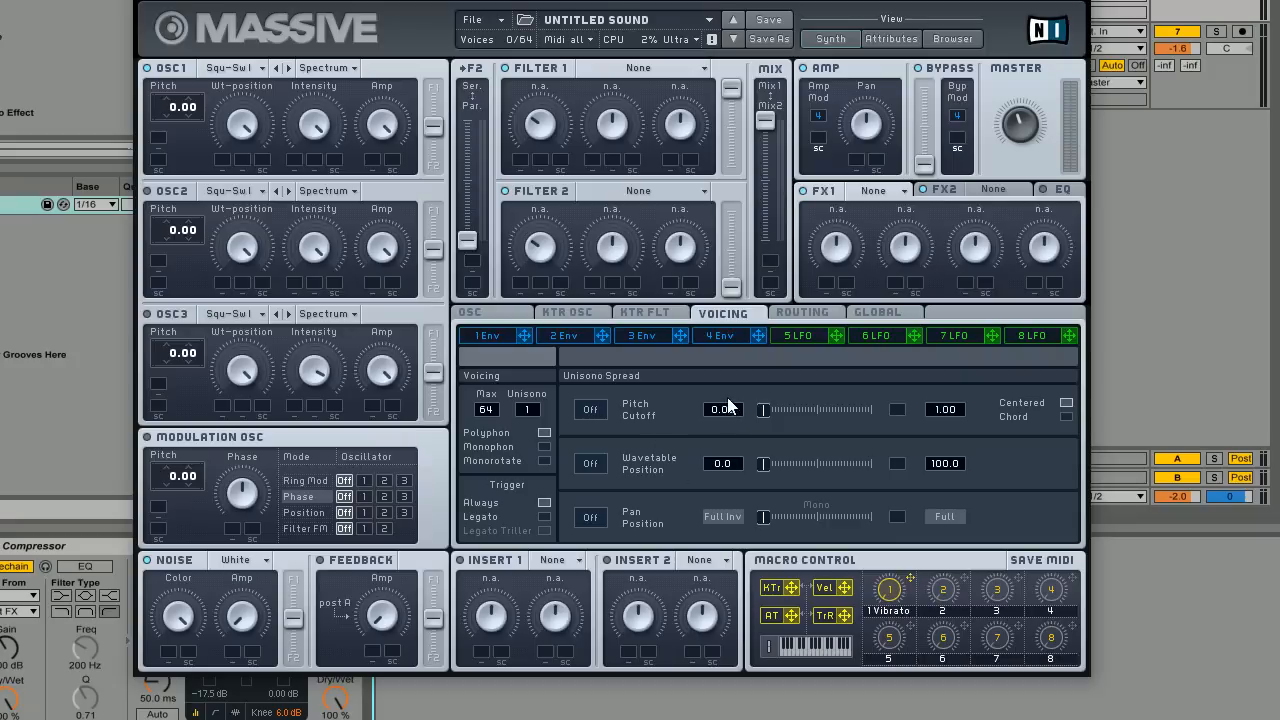
{"action": "left_click", "coordinate": [545, 449]}
{"action": "left_click_drag", "start_coordinate": [530, 413], "coordinate": [536, 366]}
Step: Enable Pan Position and Pitch Cutoff in the unisono spread, with a wide pan amount and only a slight pitch detune
{"action": "left_click", "coordinate": [589, 516]}
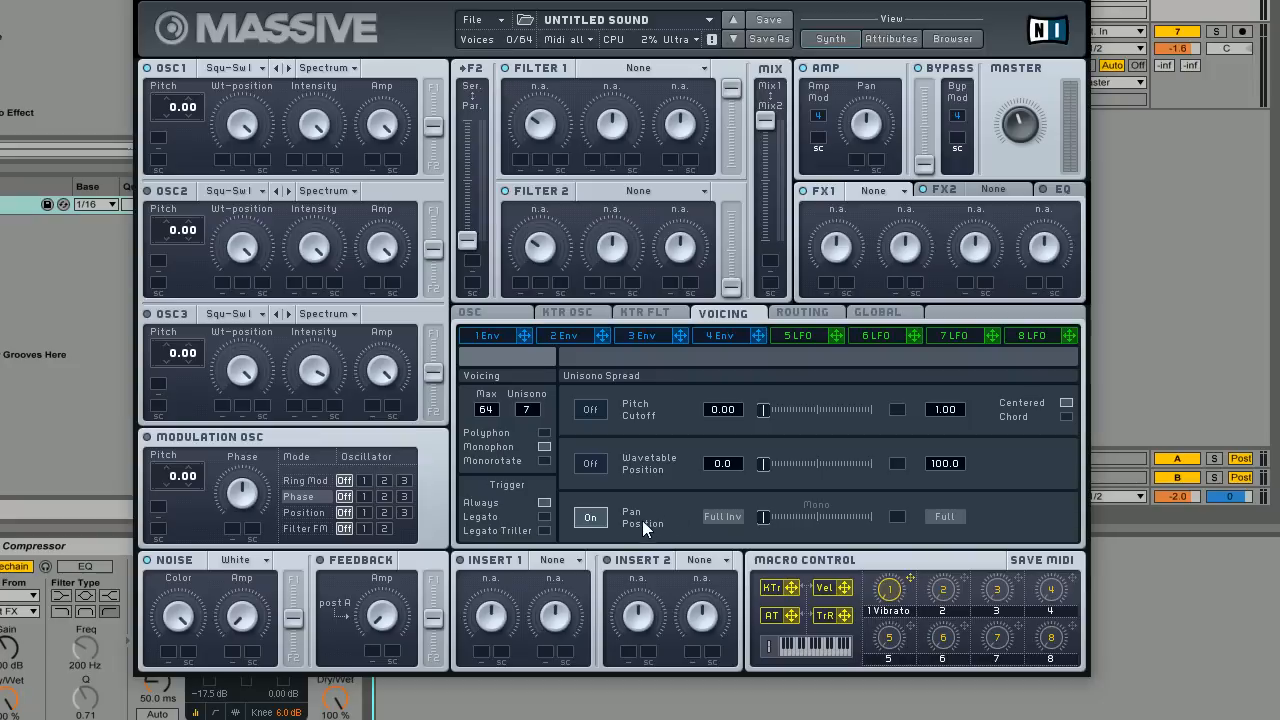
{"action": "left_click_drag", "start_coordinate": [764, 523], "coordinate": [865, 517]}
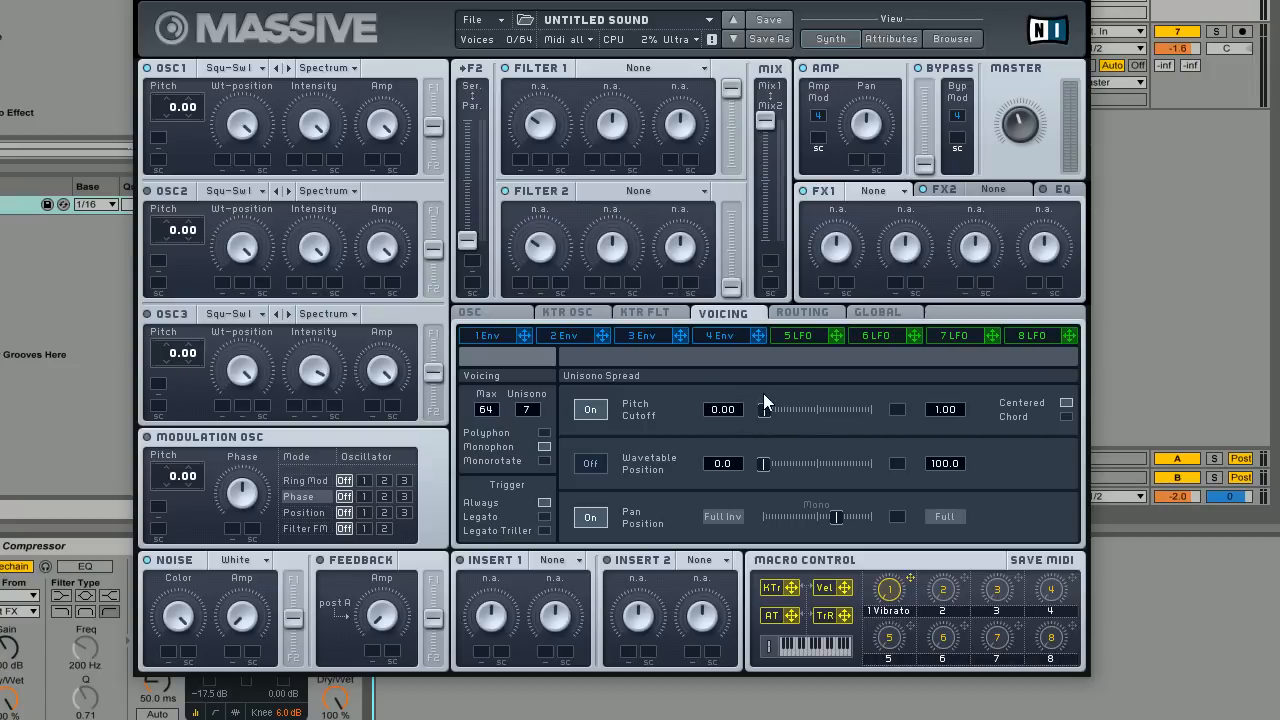
{"action": "left_click_drag", "start_coordinate": [778, 424], "coordinate": [788, 418]}
{"action": "left_click_drag", "start_coordinate": [789, 410], "coordinate": [767, 416]}
{"action": "left_click_drag", "start_coordinate": [838, 517], "coordinate": [881, 520]}
{"action": "left_click_drag", "start_coordinate": [869, 526], "coordinate": [853, 528]}
Step: Remove the vibrato rate and depth assignment from macro control 1
{"action": "left_click", "coordinate": [503, 314]}
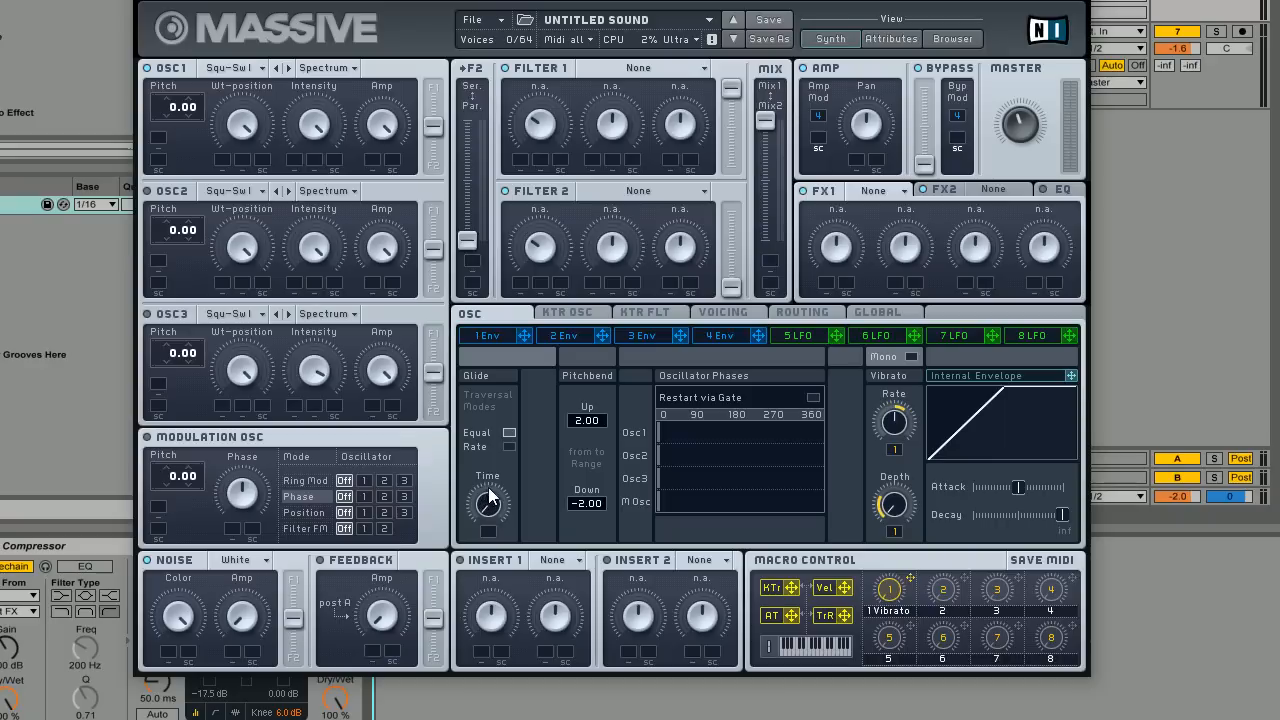
{"action": "right_click", "coordinate": [893, 591]}
{"action": "left_click", "coordinate": [956, 659]}
Step: Set OSC1's pitch to -24.00 and its wavetable to Sin-Square
{"action": "left_click_drag", "start_coordinate": [172, 116], "coordinate": [175, 167]}
{"action": "left_click", "coordinate": [167, 101]}
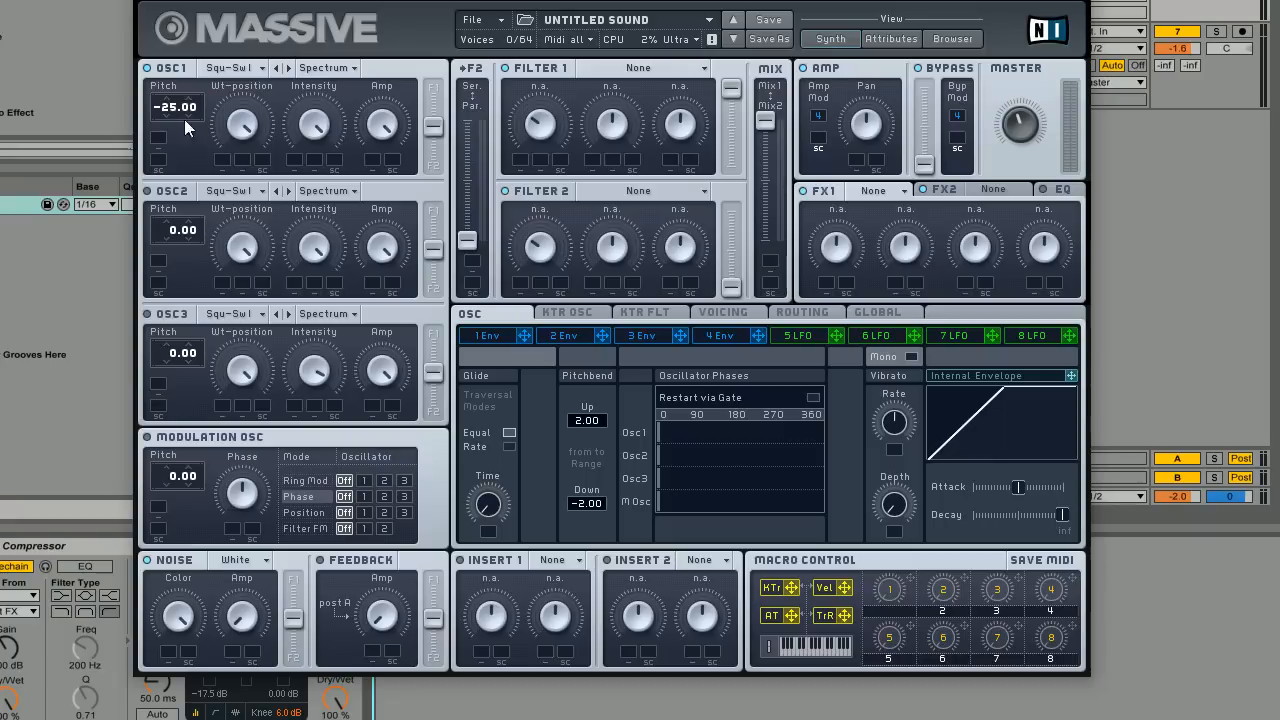
{"action": "left_click", "coordinate": [168, 101]}
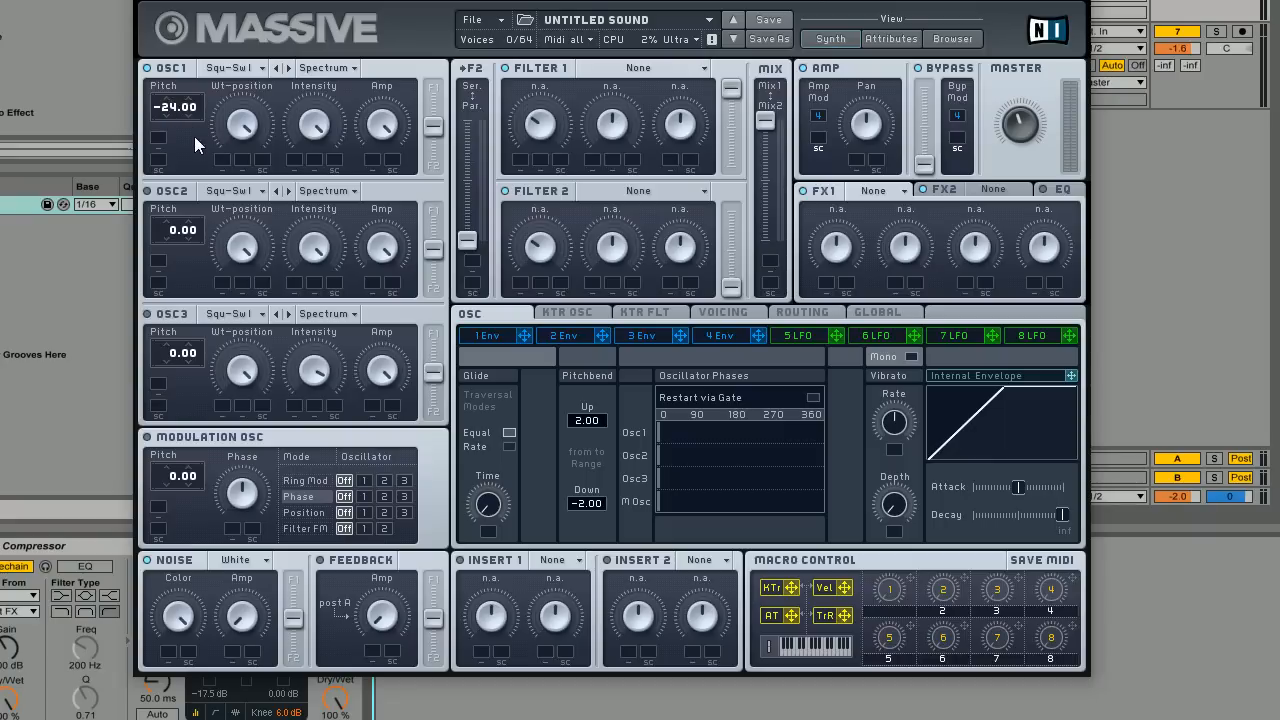
{"action": "left_click", "coordinate": [244, 76]}
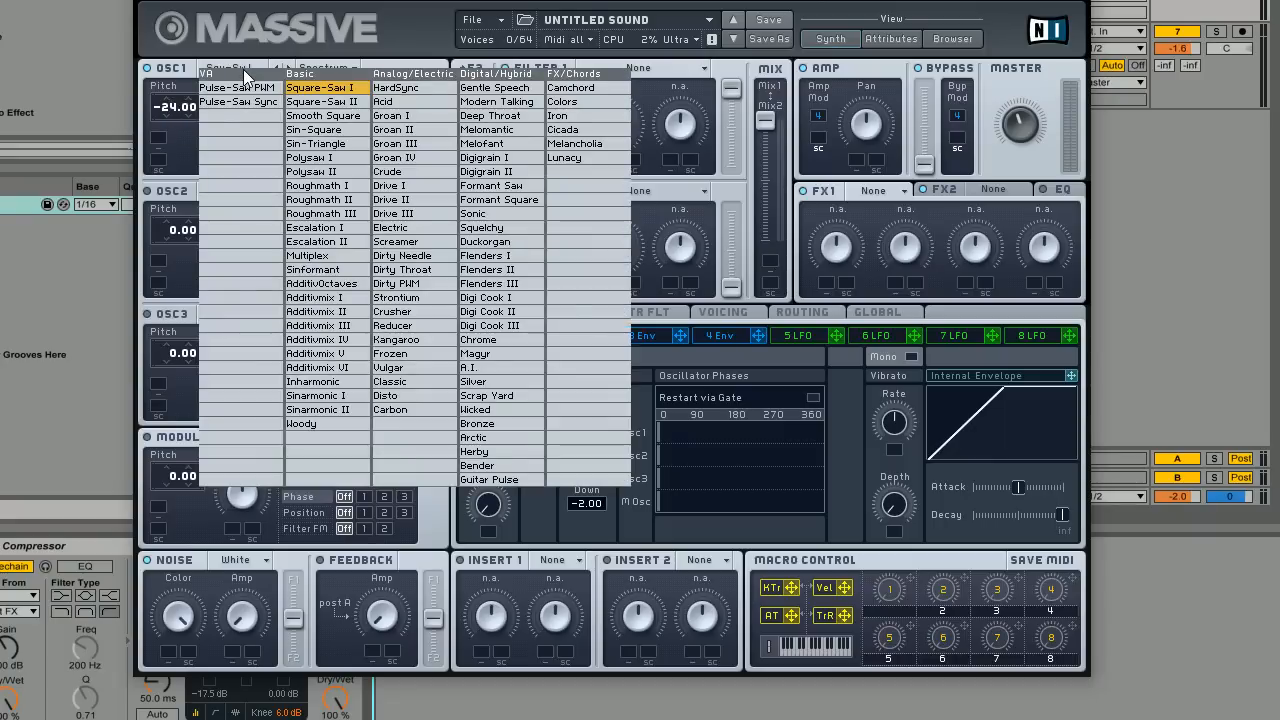
{"action": "left_click", "coordinate": [341, 131]}
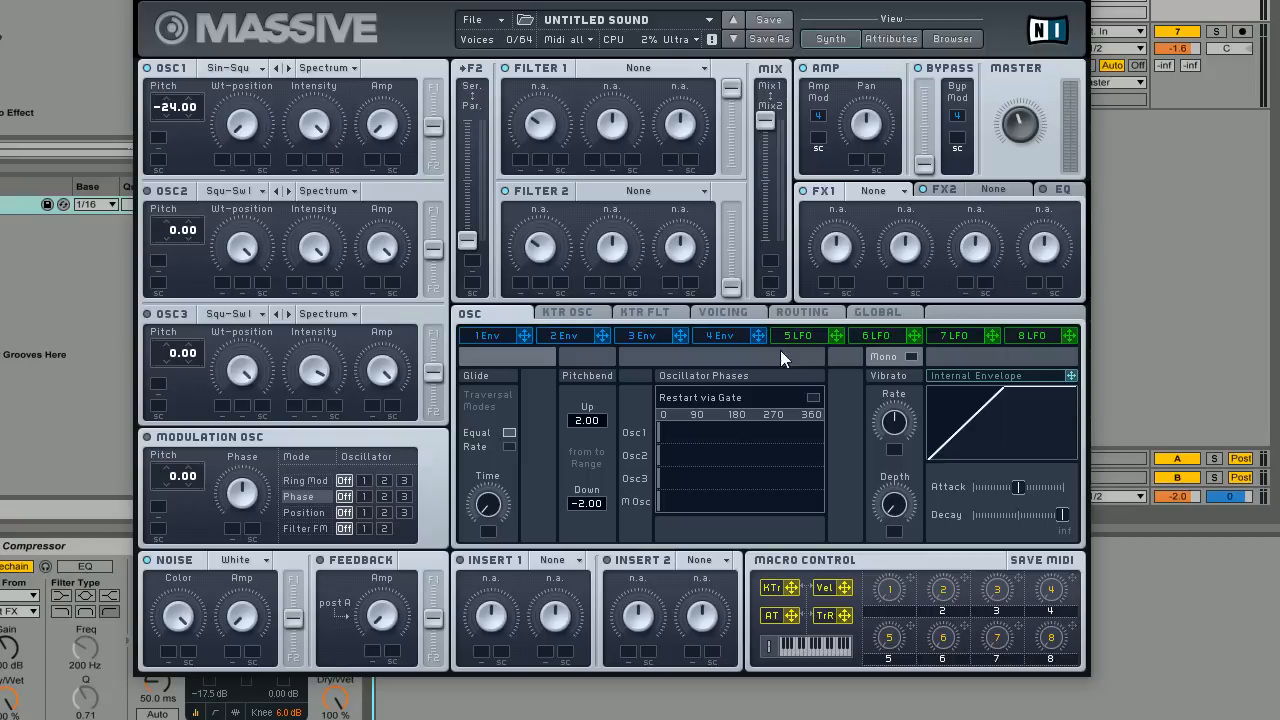
Step: Route the bypass signal from Osc 1 to the point at the EQ
{"action": "left_click", "coordinate": [799, 312]}
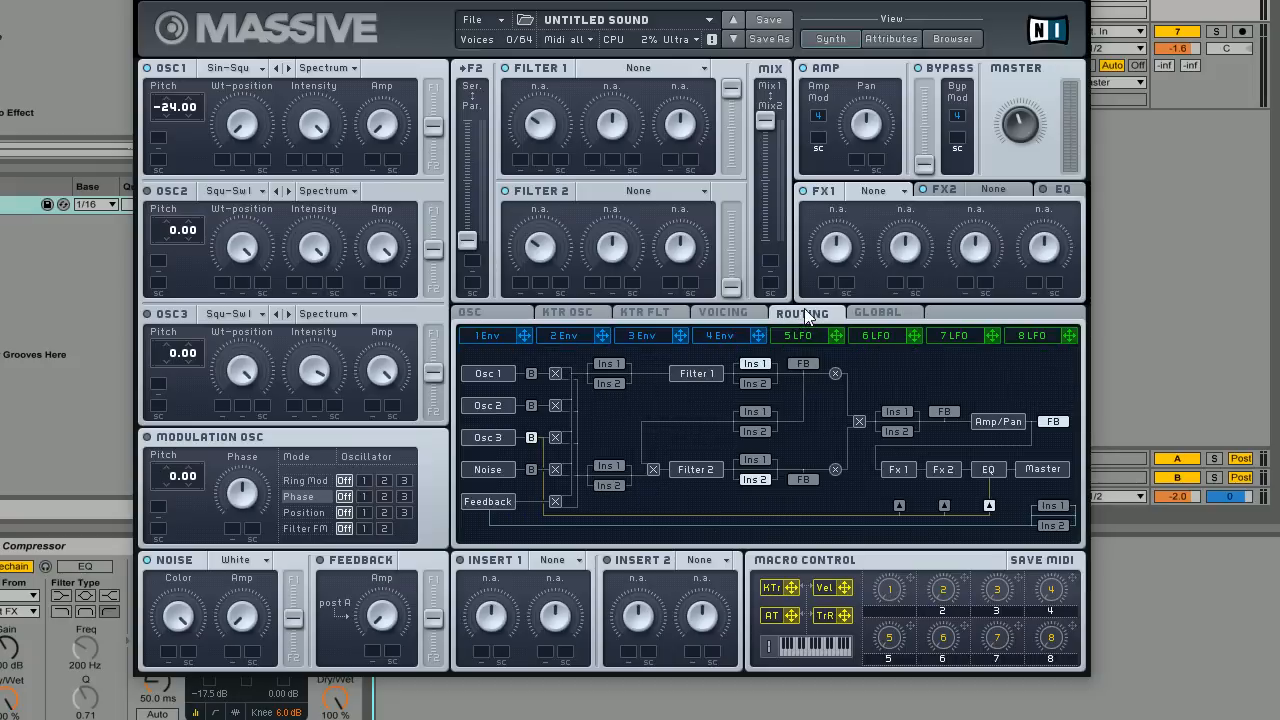
{"action": "left_click", "coordinate": [531, 374]}
{"action": "left_click", "coordinate": [989, 505]}
Step: Set OSC2 to pitch -24.00 with the Sin-Square wavetable and send its output fully to Filter 1
{"action": "left_click_drag", "start_coordinate": [190, 239], "coordinate": [183, 291]}
{"action": "left_click", "coordinate": [230, 191]}
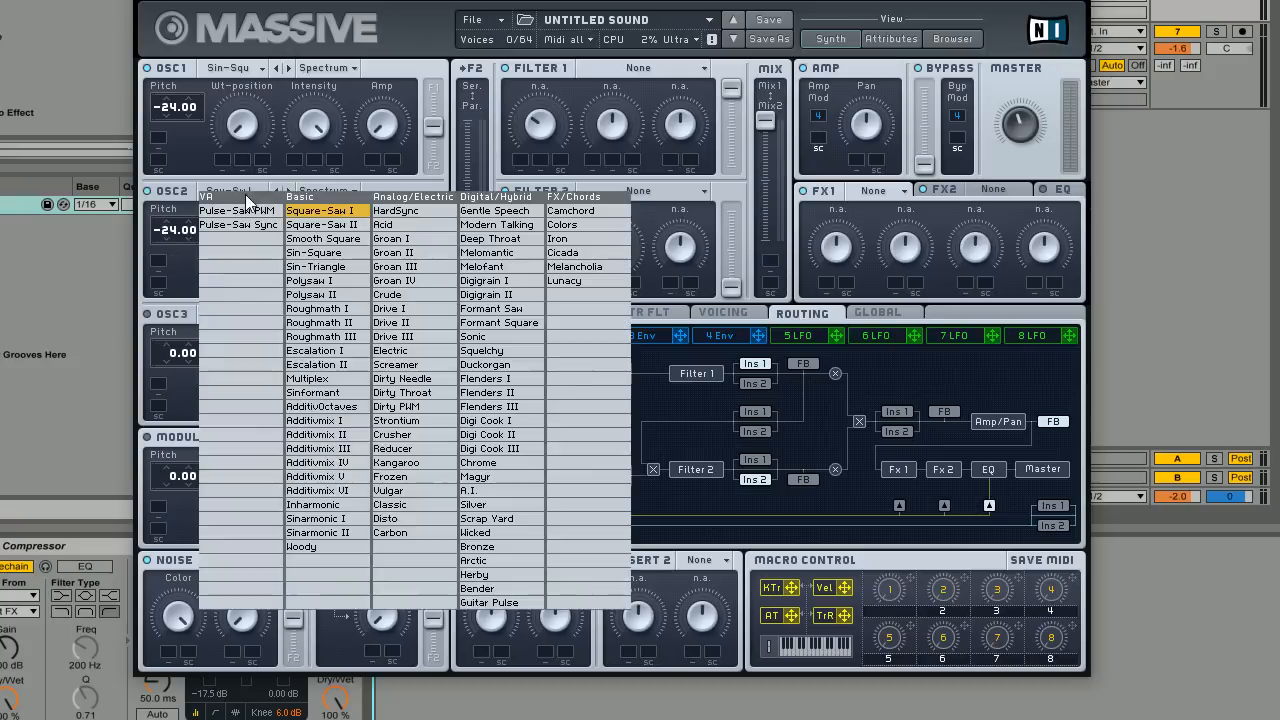
{"action": "left_click", "coordinate": [354, 261]}
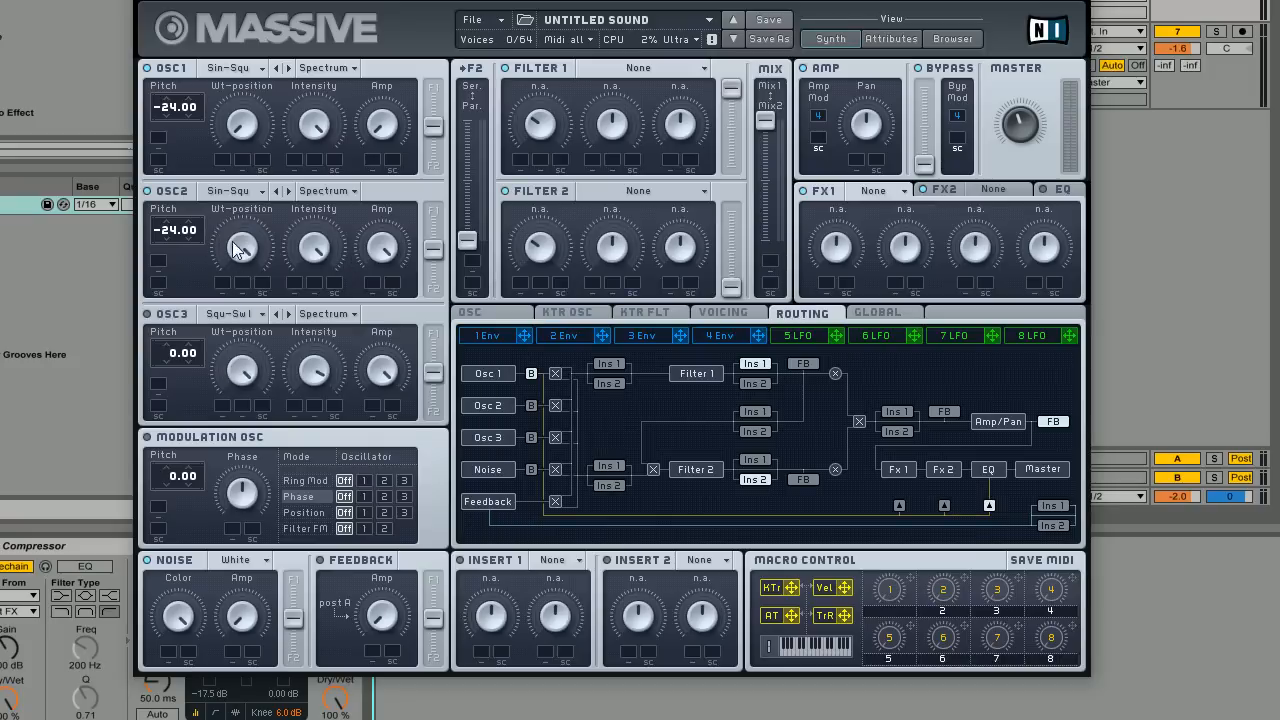
{"action": "left_click_drag", "start_coordinate": [254, 310], "coordinate": [240, 254]}
{"action": "left_click_drag", "start_coordinate": [218, 371], "coordinate": [257, 38]}
{"action": "left_click_drag", "start_coordinate": [438, 254], "coordinate": [450, 158]}
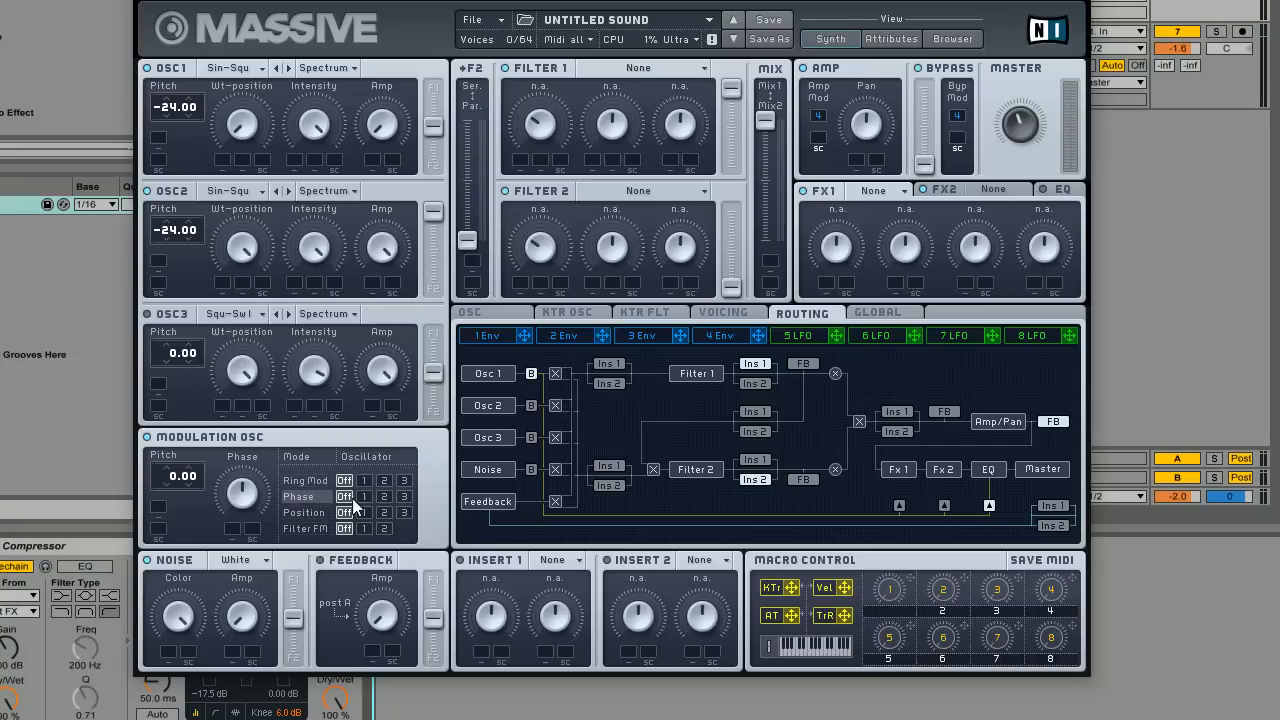
Step: Apply the modulation oscillator's Phase mode to oscillator 2, lower the phase amount and modulate it upward with Env 3
{"action": "left_click", "coordinate": [381, 497]}
{"action": "left_click_drag", "start_coordinate": [252, 508], "coordinate": [252, 505]}
{"action": "left_click", "coordinate": [635, 335]}
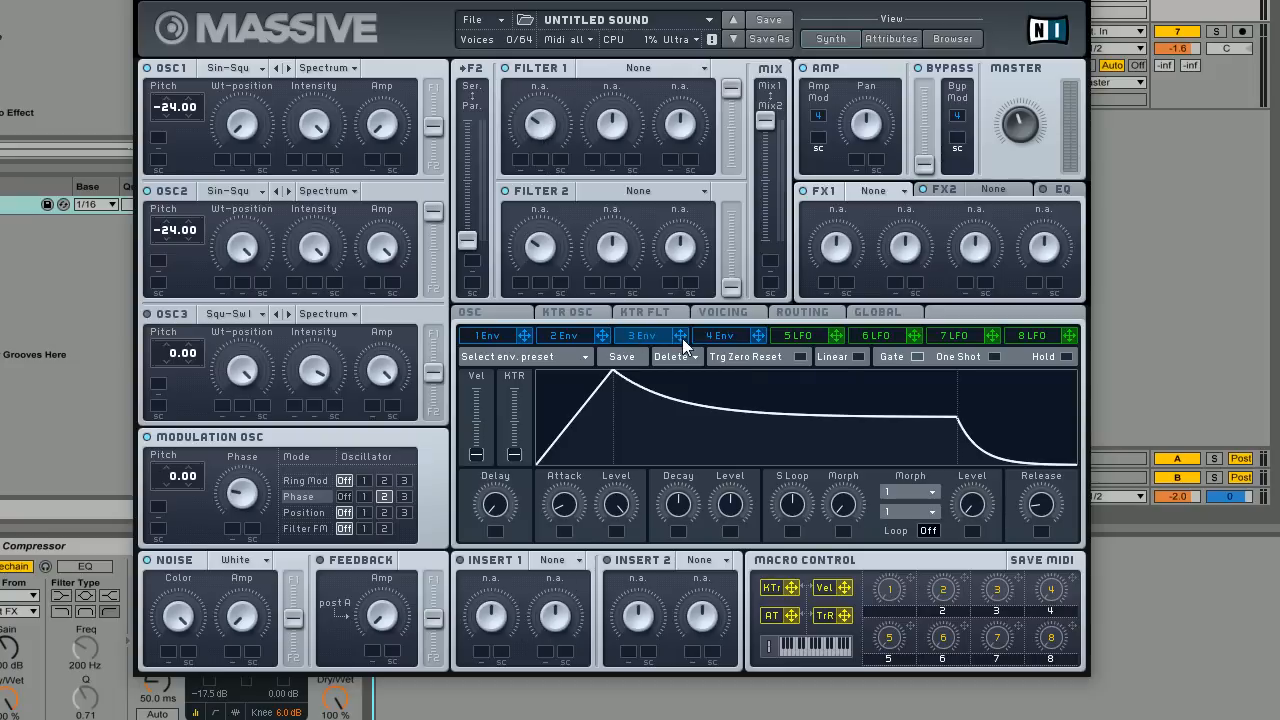
{"action": "left_click_drag", "start_coordinate": [680, 335], "coordinate": [233, 530]}
Step: Shape Env 3 with a longer attack, slightly shorter decay, lower decay level and slightly longer release
{"action": "left_click_drag", "start_coordinate": [573, 502], "coordinate": [563, 506]}
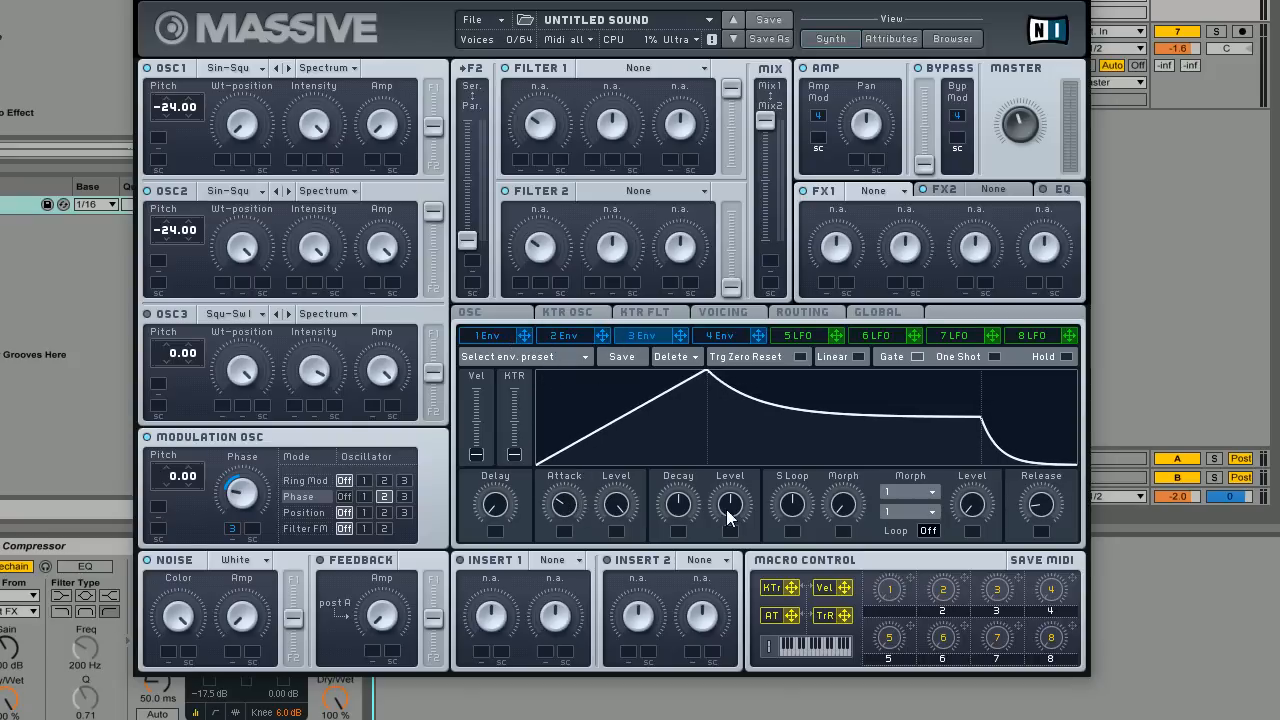
{"action": "left_click_drag", "start_coordinate": [726, 509], "coordinate": [727, 528]}
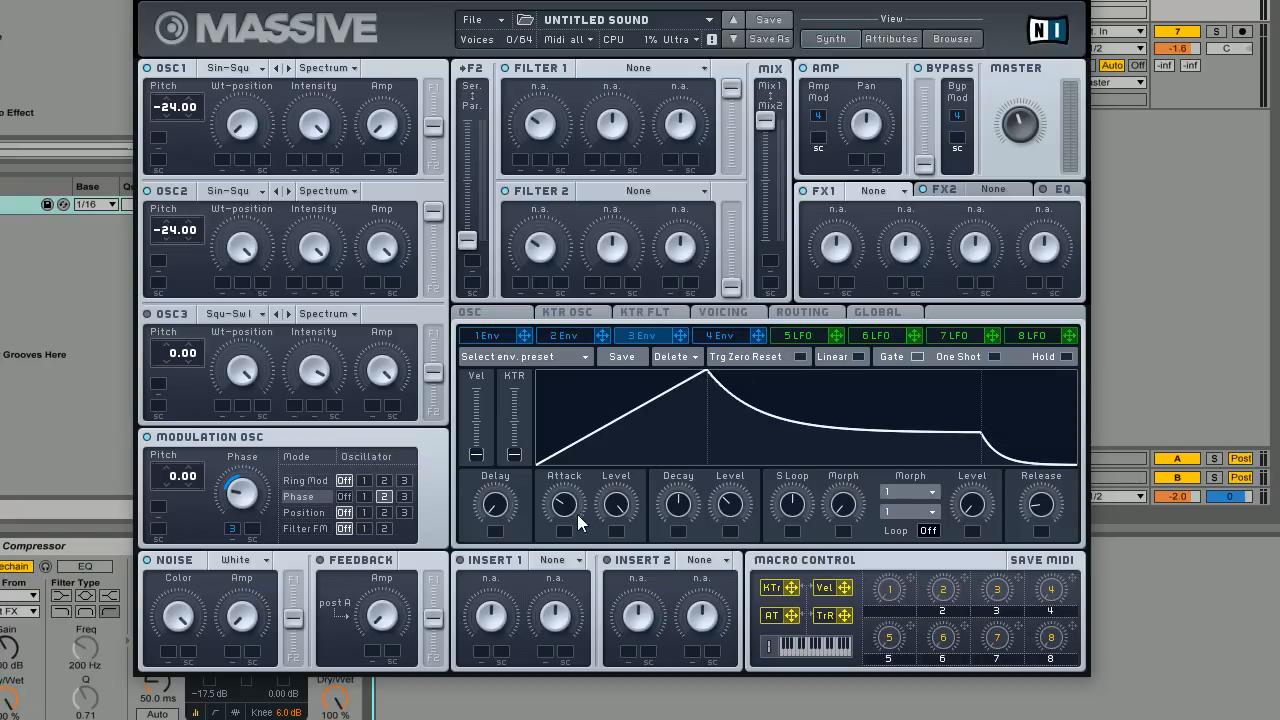
{"action": "left_click_drag", "start_coordinate": [577, 513], "coordinate": [564, 508]}
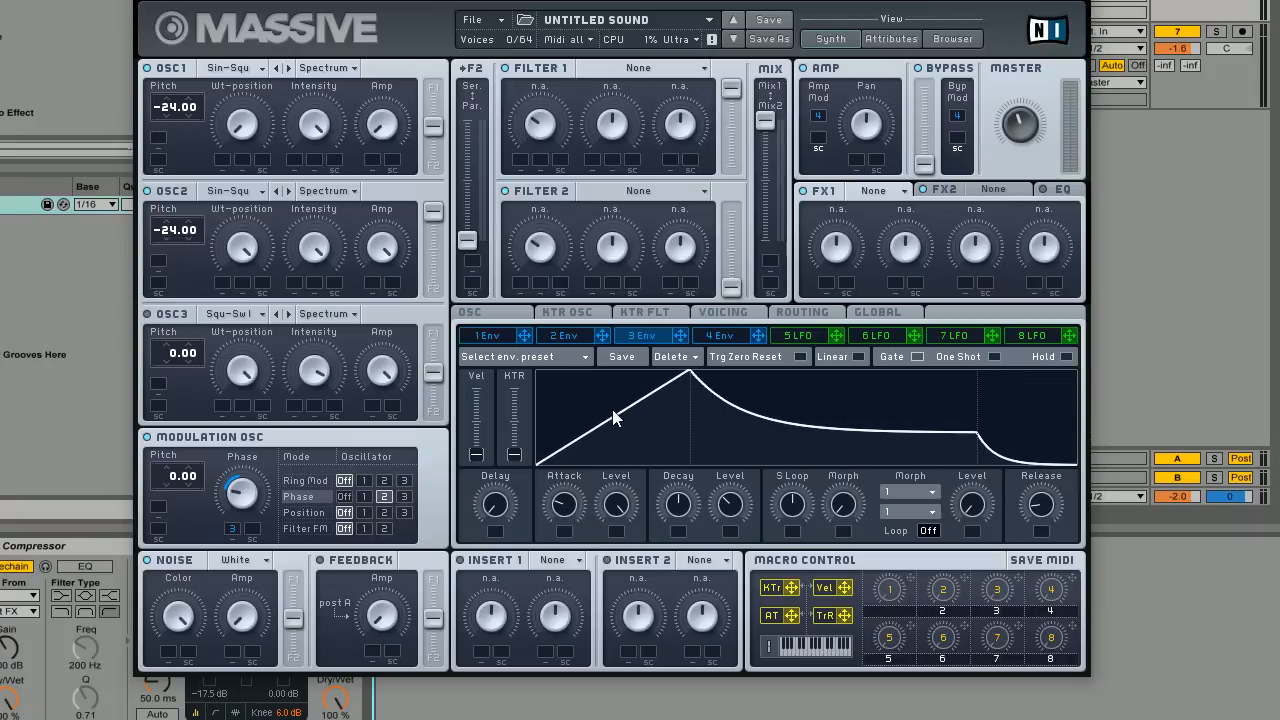
{"action": "left_click_drag", "start_coordinate": [681, 511], "coordinate": [729, 506]}
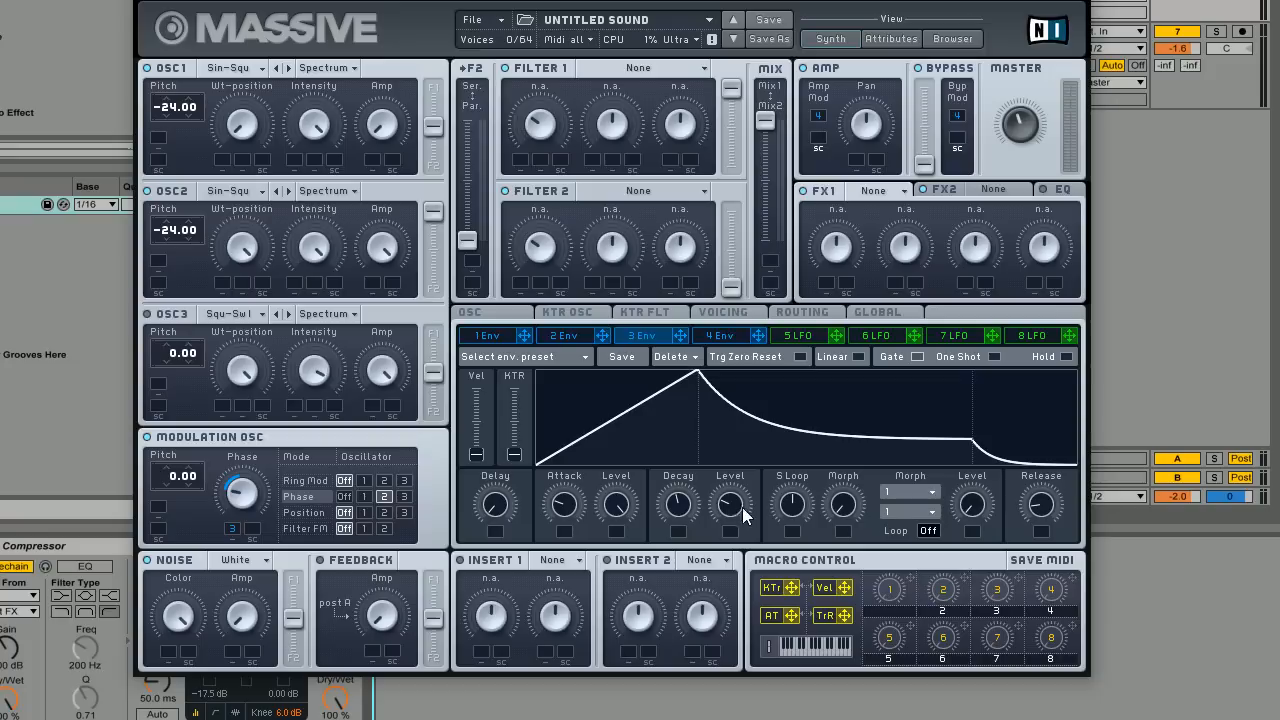
{"action": "left_click_drag", "start_coordinate": [1044, 515], "coordinate": [1048, 515]}
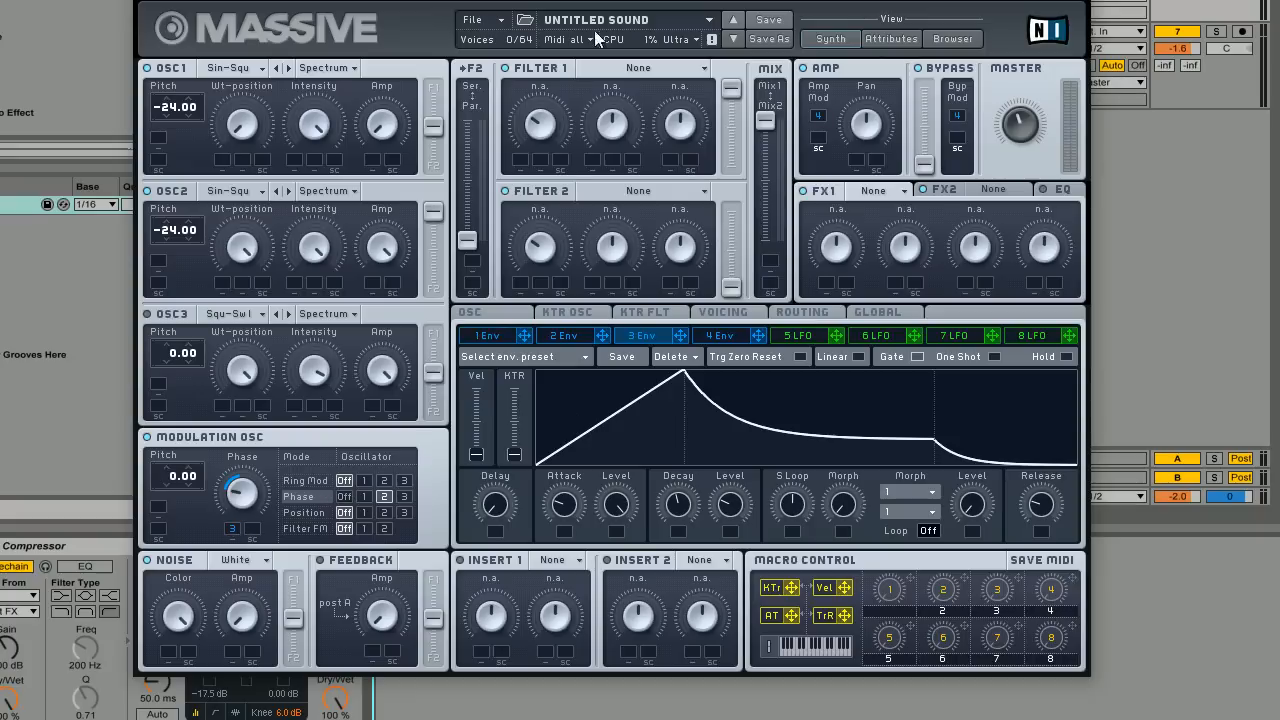
Step: Set Filter 1 to Lowpass 4 with minimum resonance and modulate its lowered cutoff with Env 3
{"action": "left_click", "coordinate": [682, 68]}
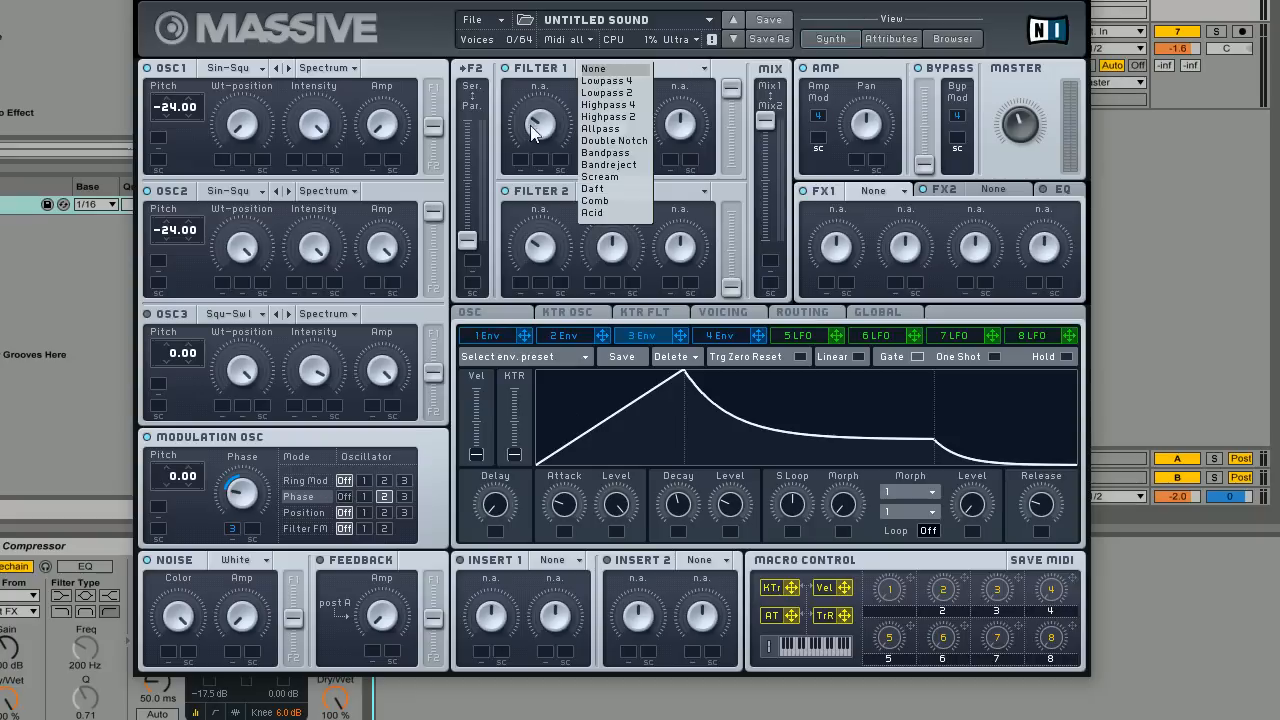
{"action": "left_click", "coordinate": [634, 81]}
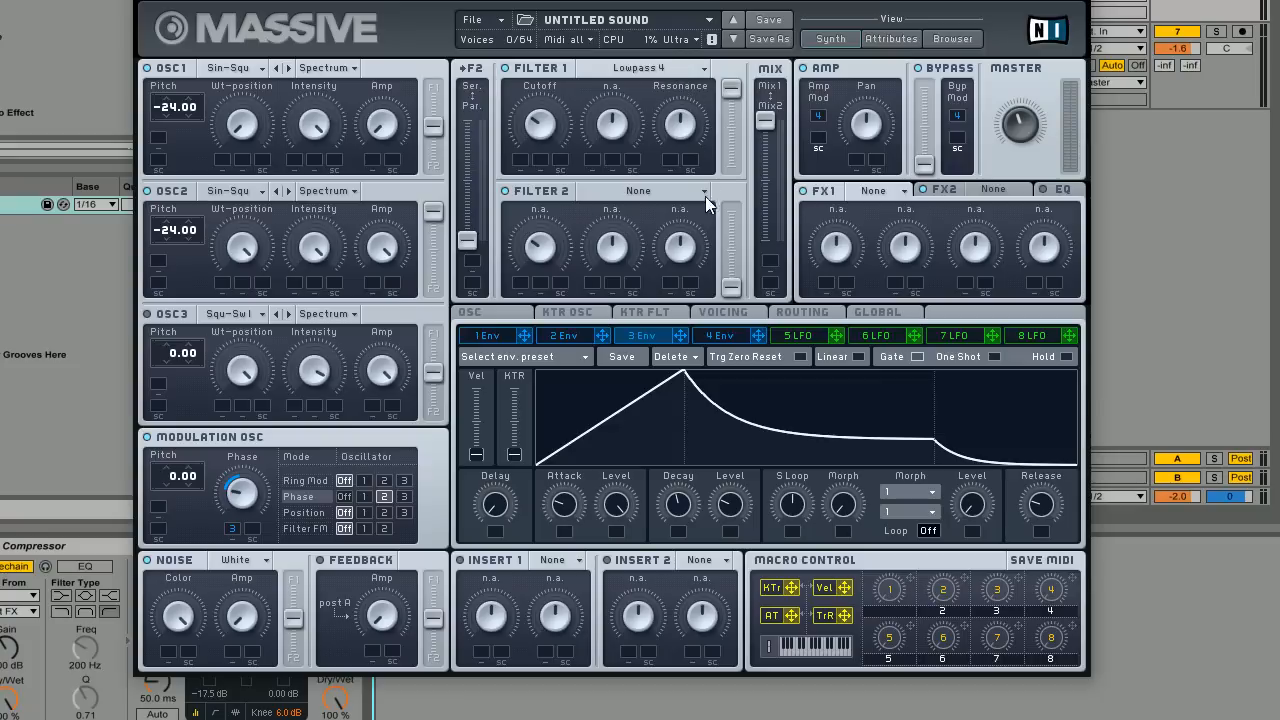
{"action": "left_click_drag", "start_coordinate": [677, 134], "coordinate": [548, 92]}
Step: Load the Parabolic Shaper in Insert 1 and reduce its Dry/Wet and Drive amounts
{"action": "left_click", "coordinate": [804, 313]}
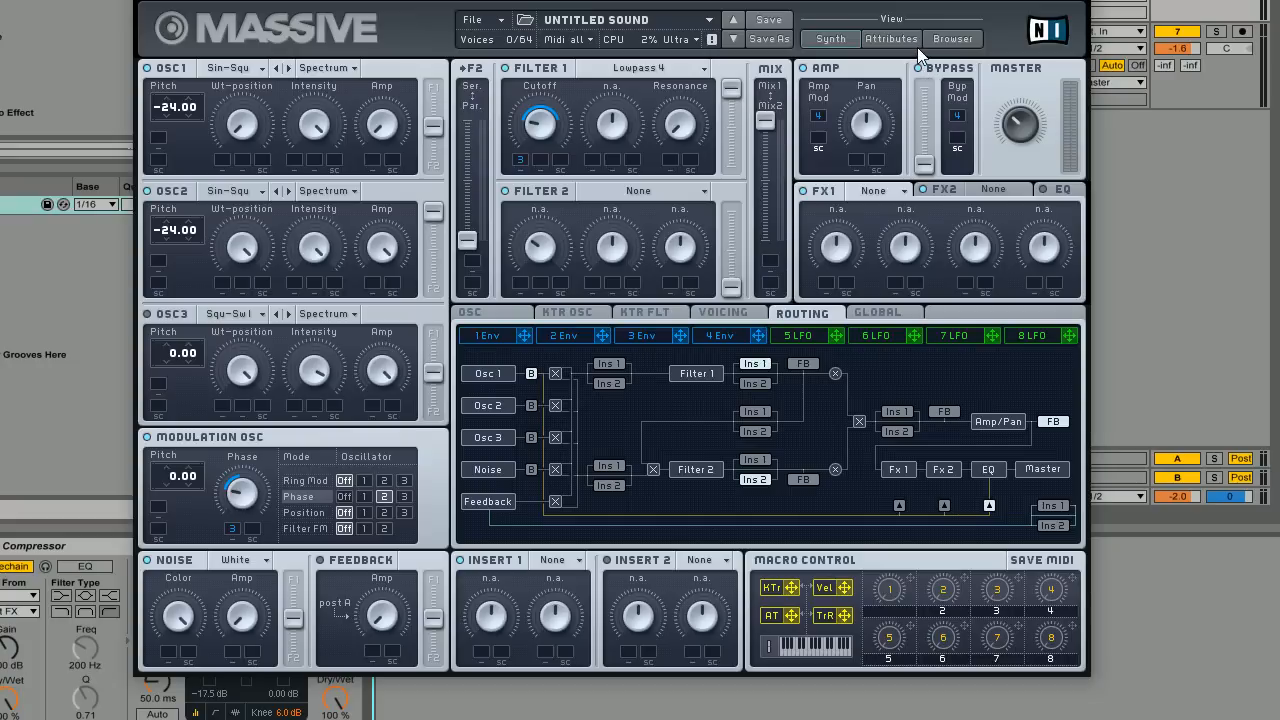
{"action": "left_click", "coordinate": [567, 560]}
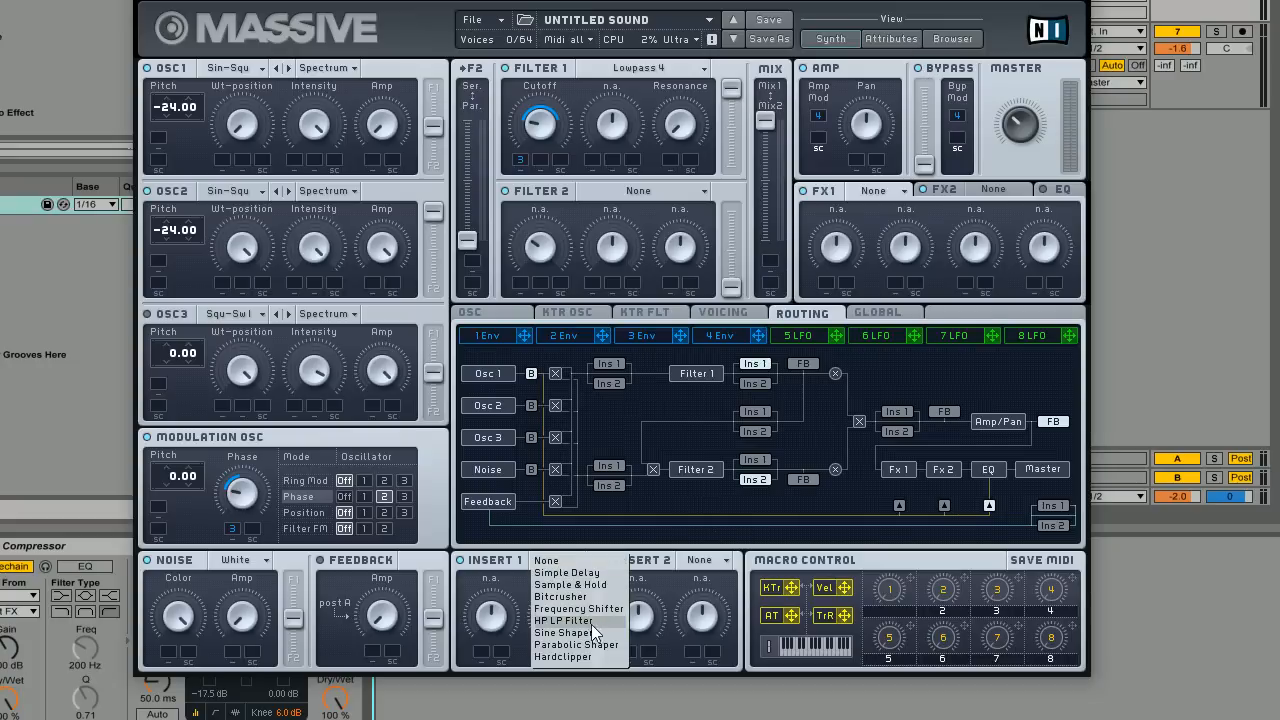
{"action": "left_click", "coordinate": [587, 644]}
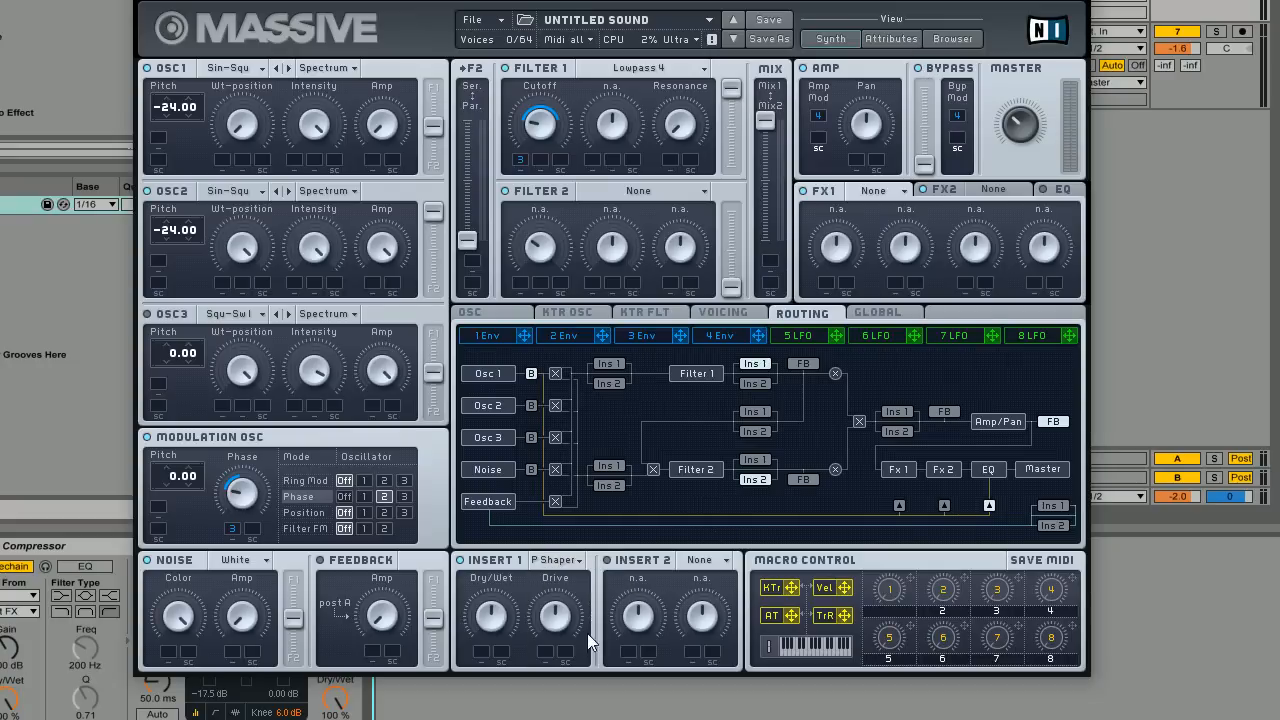
{"action": "left_click", "coordinate": [568, 560]}
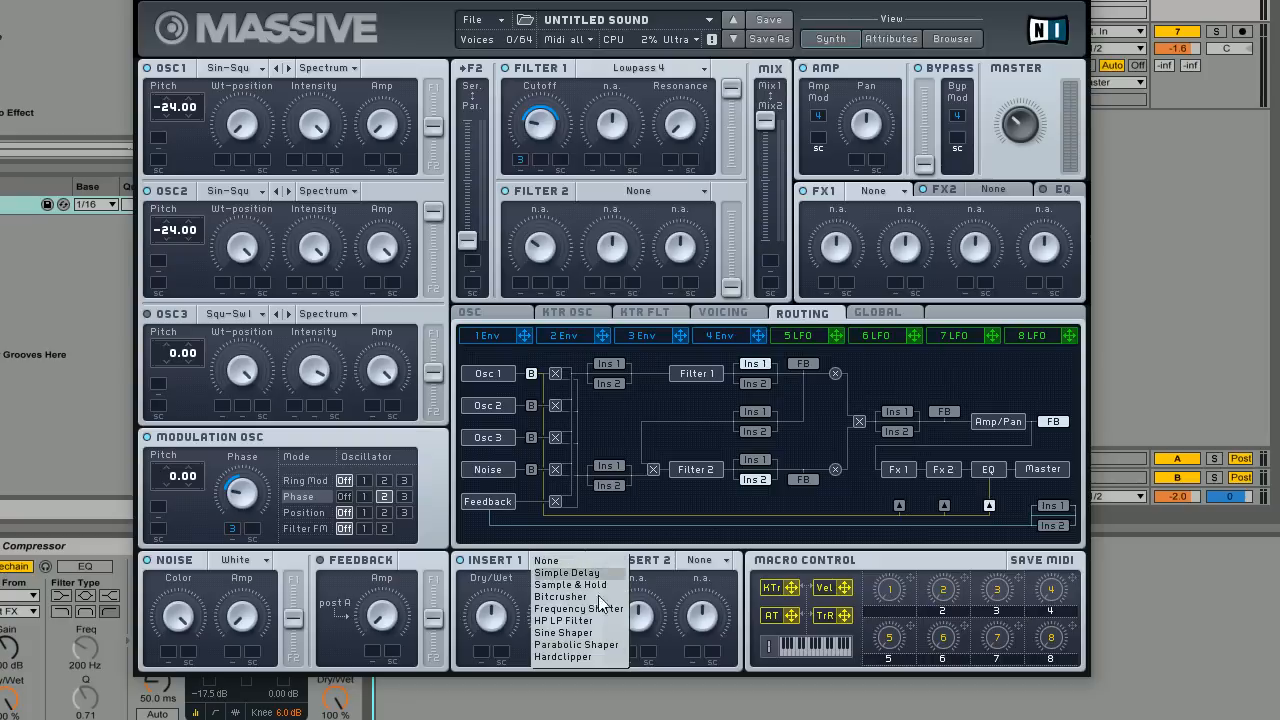
{"action": "left_click", "coordinate": [519, 583]}
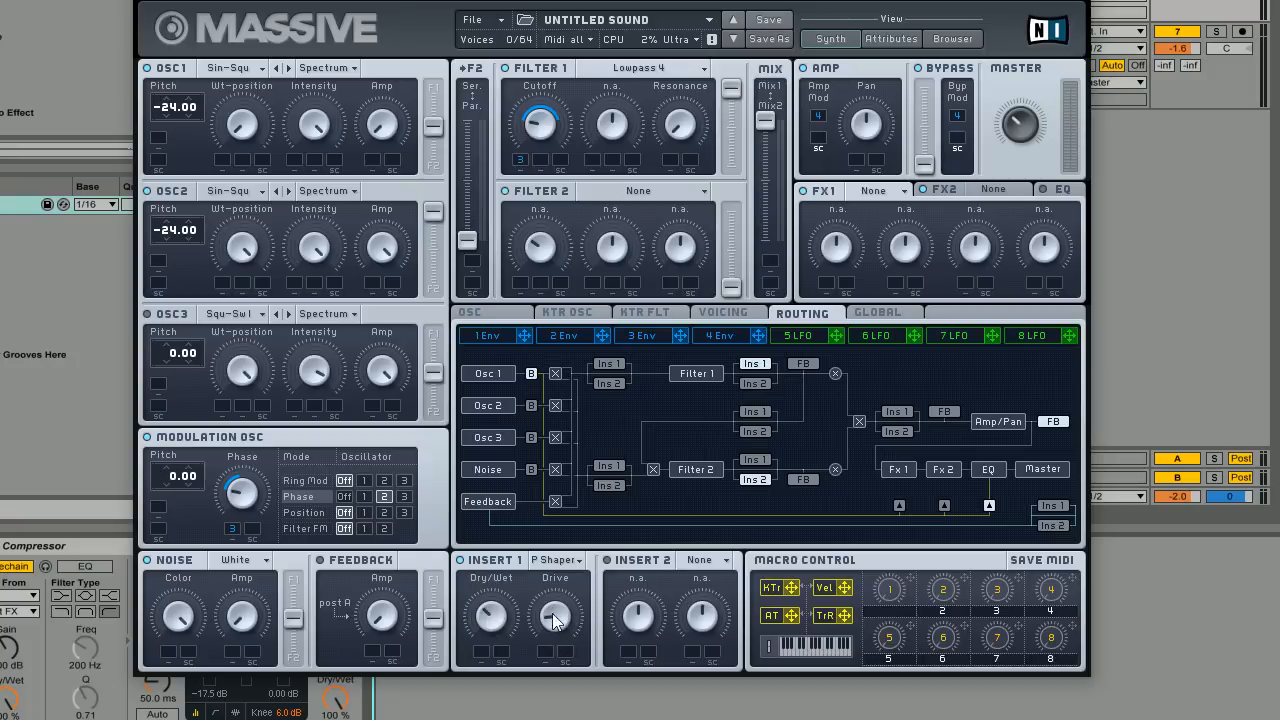
{"action": "left_click_drag", "start_coordinate": [552, 613], "coordinate": [552, 606]}
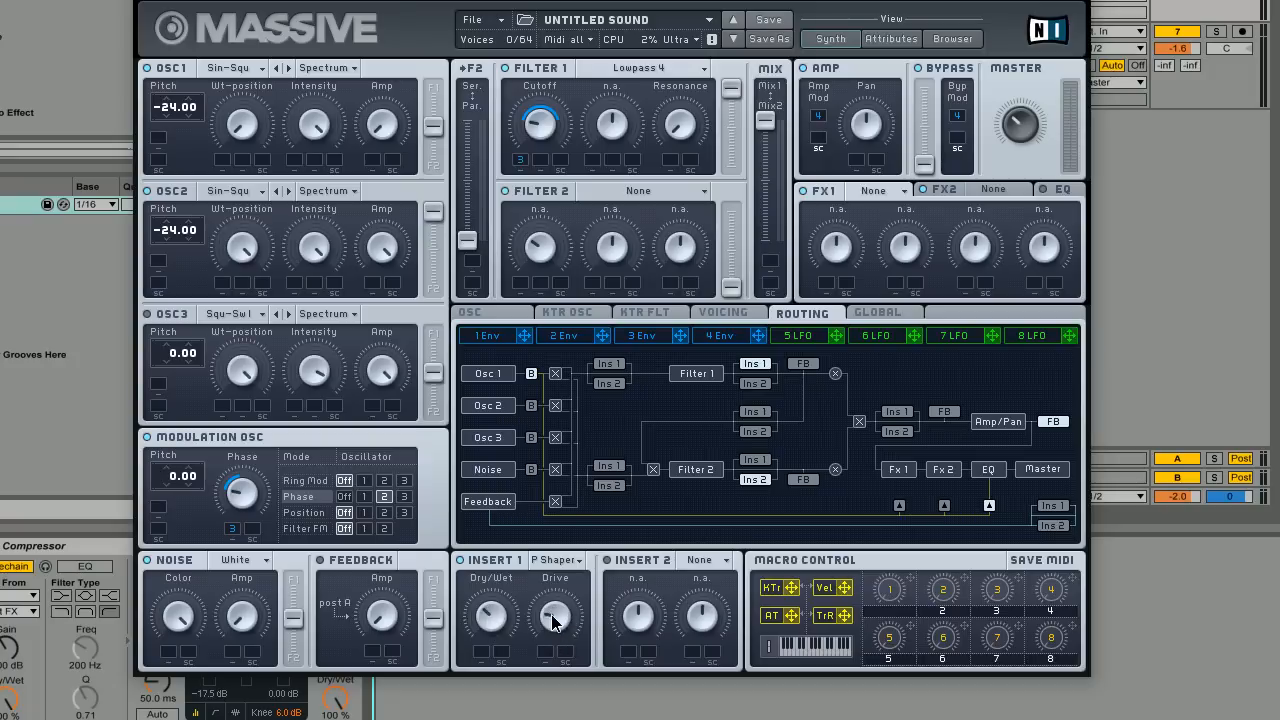
Step: Assign Env 3 to Insert 1's Drive and set an upward modulation range
{"action": "left_click", "coordinate": [645, 336]}
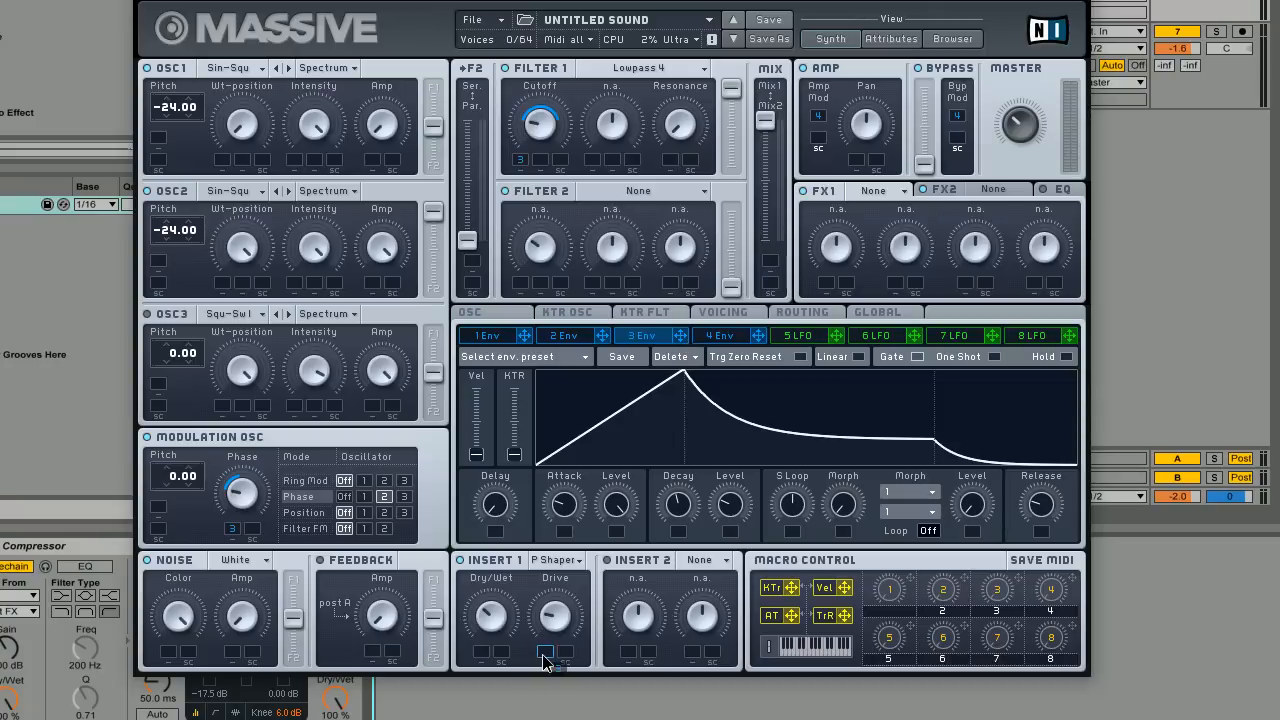
{"action": "left_click_drag", "start_coordinate": [543, 654], "coordinate": [543, 653]}
{"action": "left_click_drag", "start_coordinate": [543, 653], "coordinate": [543, 615]}
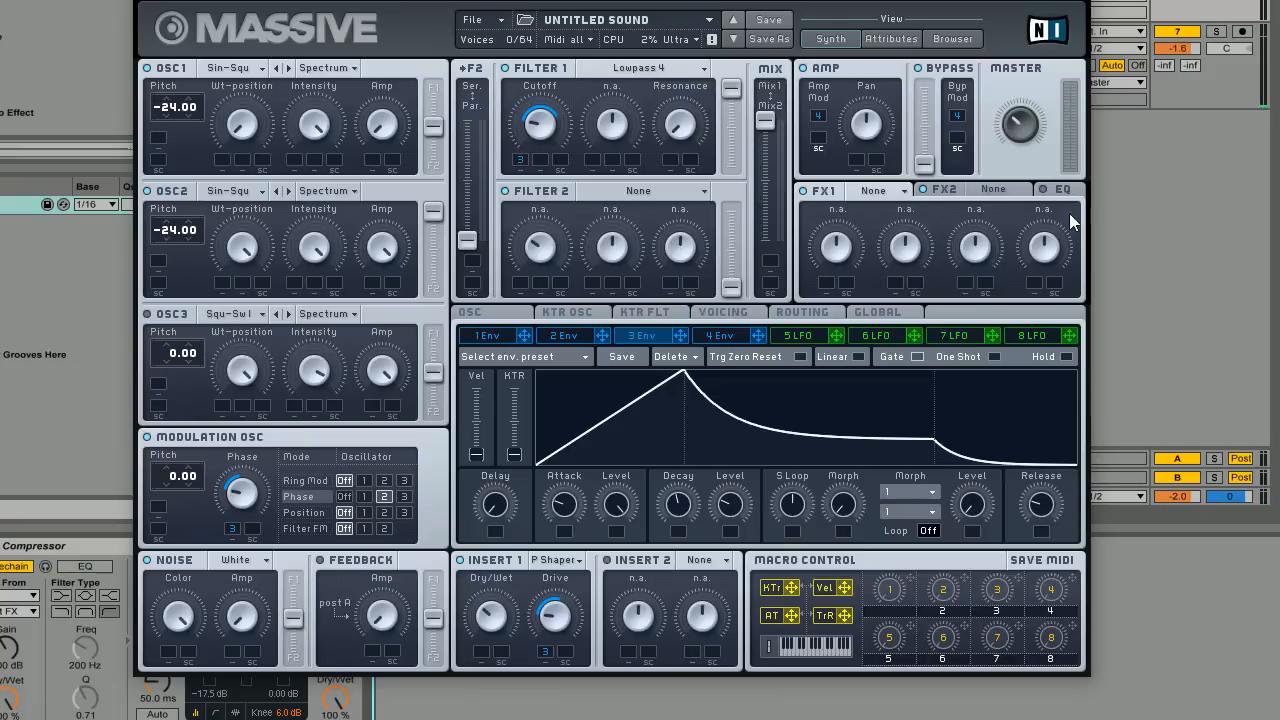
Step: Load the Dimension Expander in FX1 and adjust its Size and Dry/Wet amounts
{"action": "left_click", "coordinate": [879, 189]}
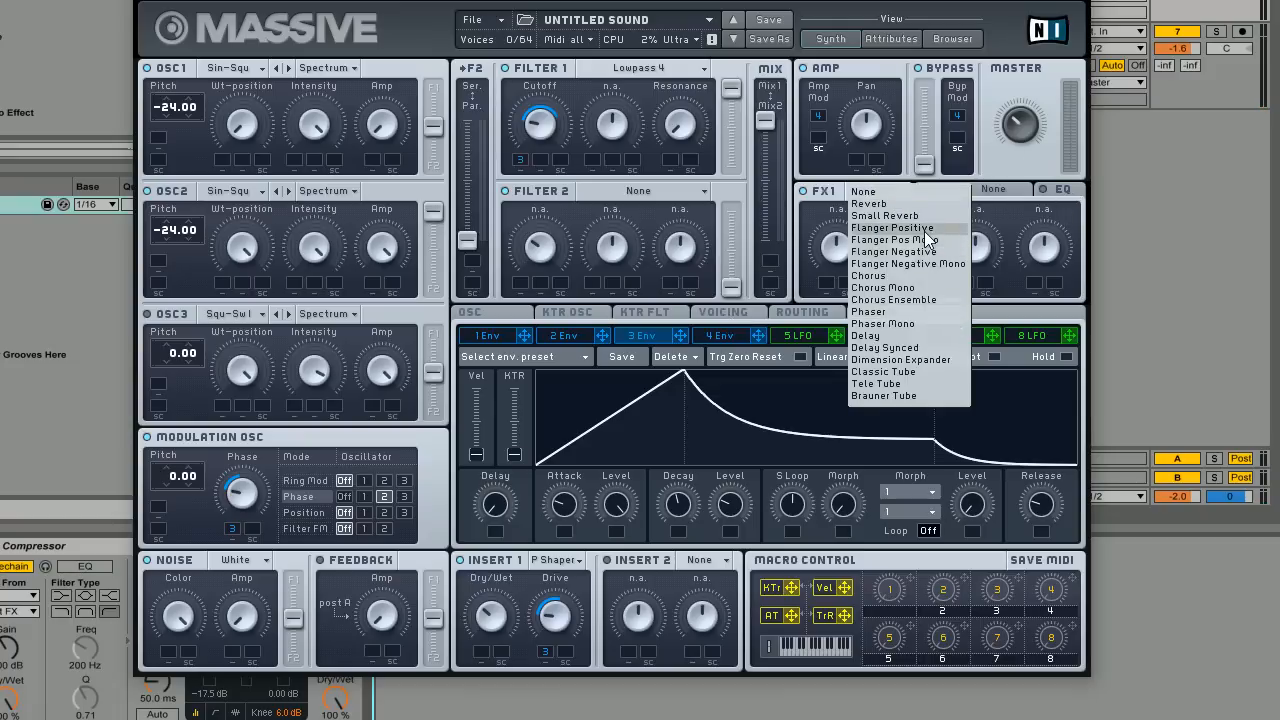
{"action": "left_click", "coordinate": [896, 359]}
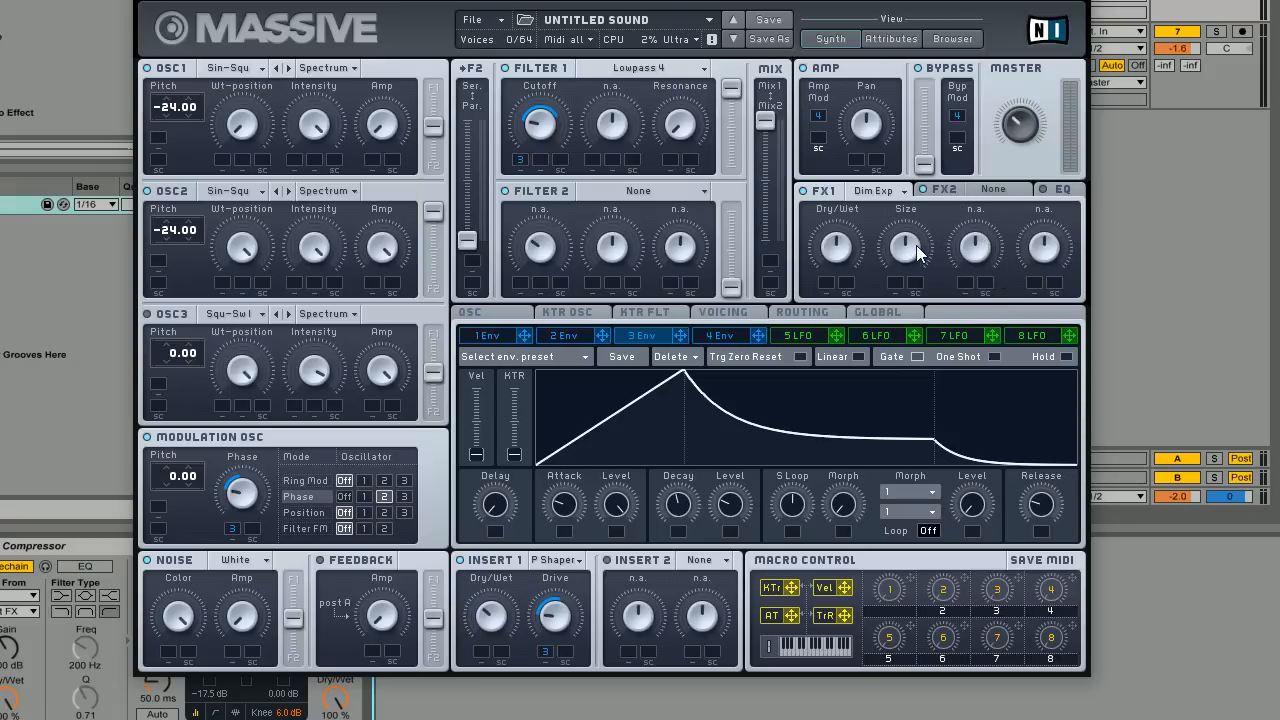
{"action": "mouse_move", "coordinate": [916, 245]}
{"action": "left_mouse_down"}
{"action": "mouse_move", "coordinate": [904, 328]}
{"action": "mouse_move", "coordinate": [909, 248]}
{"action": "left_mouse_up"}
{"action": "mouse_move", "coordinate": [916, 247]}
{"action": "left_mouse_down"}
{"action": "mouse_move", "coordinate": [920, 300]}
{"action": "mouse_move", "coordinate": [910, 255]}
{"action": "left_mouse_up"}
{"action": "left_click_drag", "start_coordinate": [833, 255], "coordinate": [914, 261]}
Step: Raise the EQ's boost, frequency and high shelf moderately above their centre positions
{"action": "left_click", "coordinate": [1064, 188]}
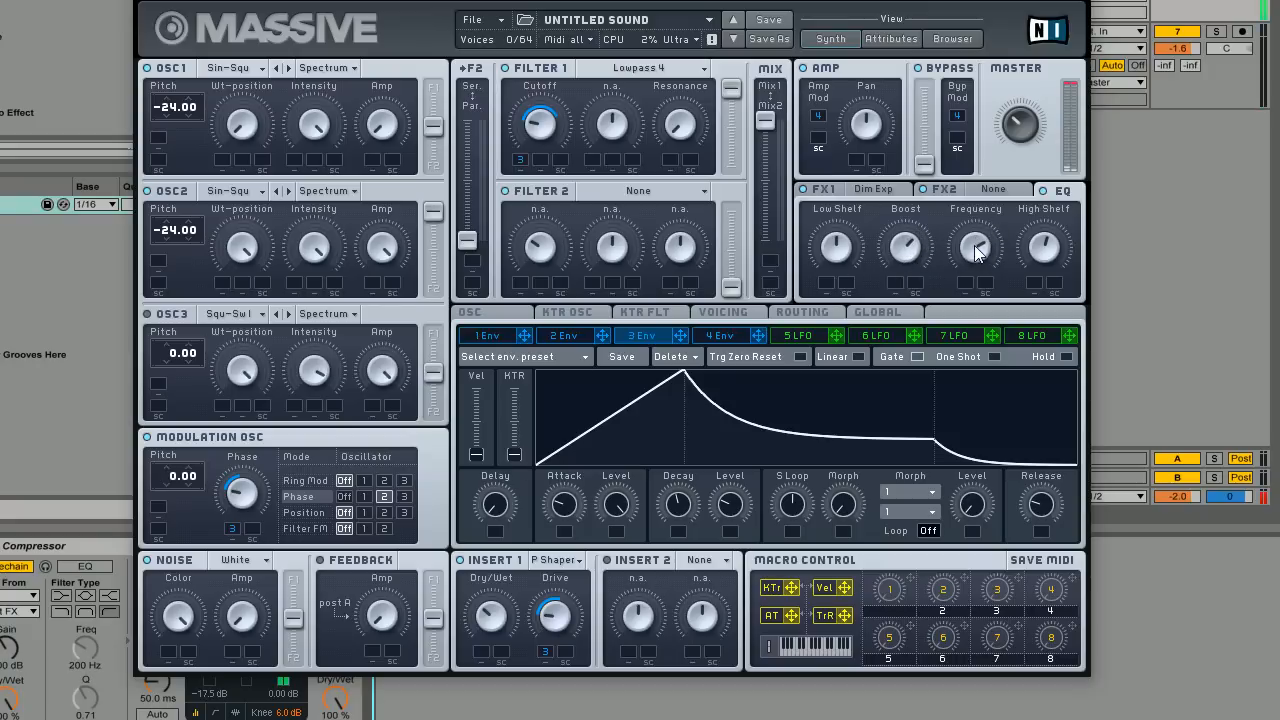
{"action": "left_click_drag", "start_coordinate": [973, 244], "coordinate": [973, 249]}
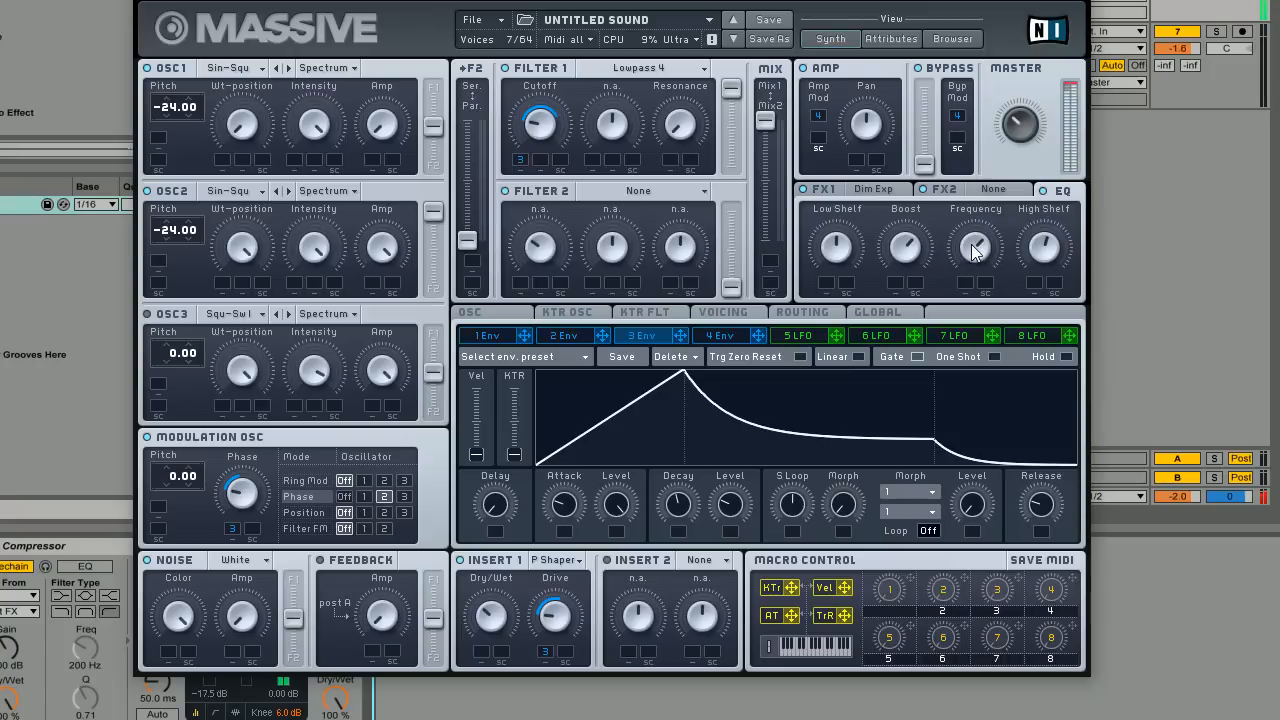
{"action": "left_click_drag", "start_coordinate": [903, 249], "coordinate": [903, 292]}
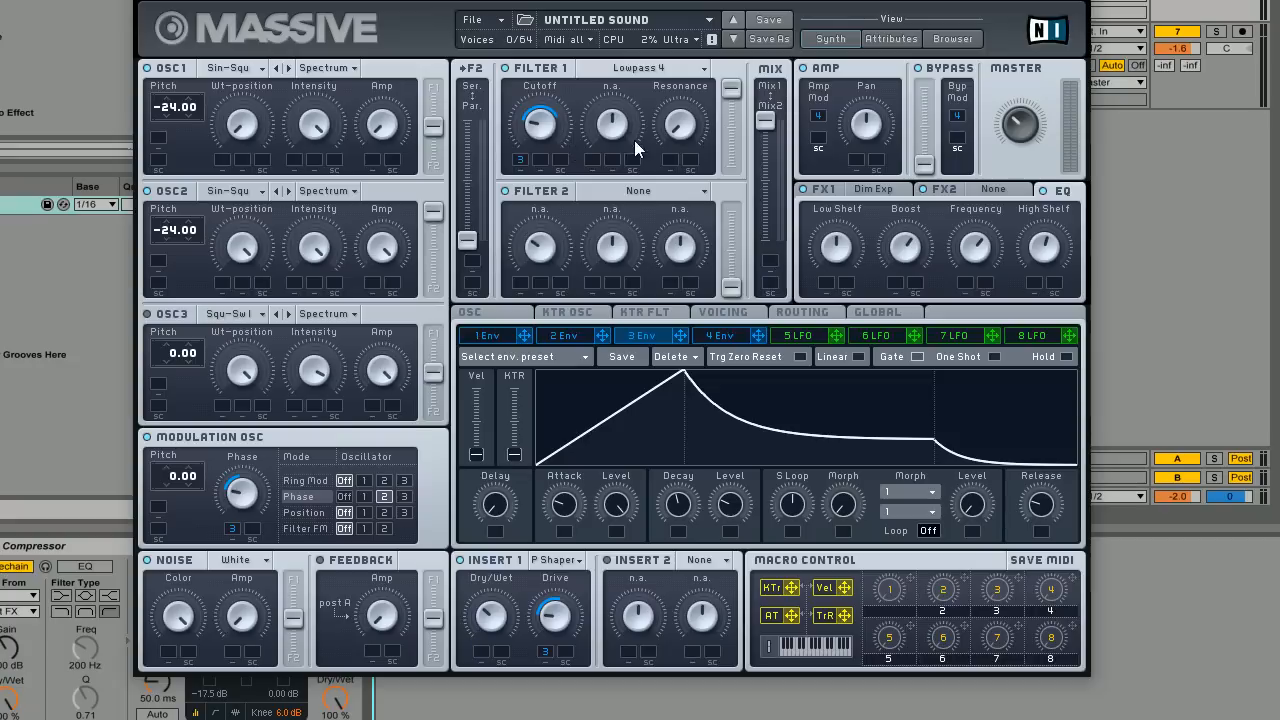
Step: Assign Macro 1 to Filter 1's Cutoff with a small modulation range and also to the Attack of Env 3
{"action": "left_click", "coordinate": [570, 338]}
{"action": "left_click", "coordinate": [629, 340]}
{"action": "left_click_drag", "start_coordinate": [911, 579], "coordinate": [541, 170]}
{"action": "left_click_drag", "start_coordinate": [541, 165], "coordinate": [541, 164]}
{"action": "mouse_move", "coordinate": [910, 582]}
{"action": "left_mouse_down"}
{"action": "mouse_move", "coordinate": [784, 549]}
{"action": "mouse_move", "coordinate": [563, 538]}
{"action": "mouse_move", "coordinate": [571, 557]}
{"action": "left_mouse_up"}
Step: Lengthen Env 4's attack and lower its decay level to slightly above halfway, then bring Env 3 back into view
{"action": "left_click", "coordinate": [722, 337]}
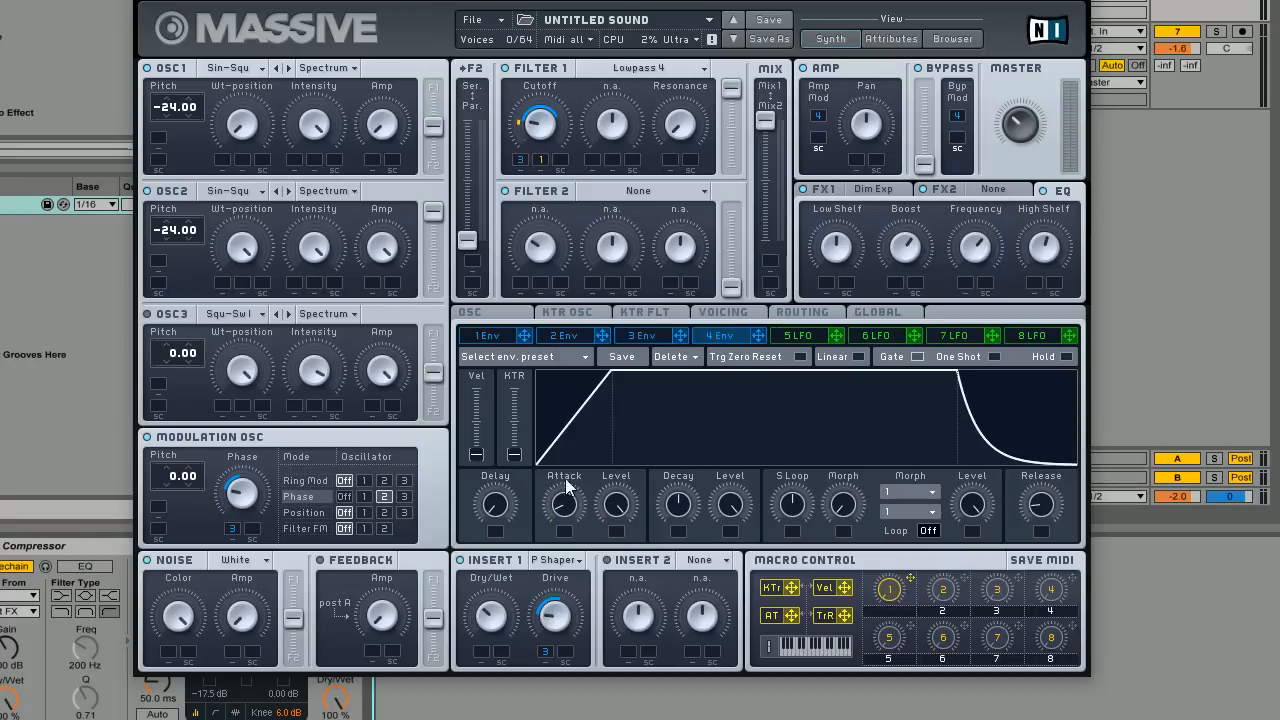
{"action": "scroll", "coordinate": [567, 510], "scroll_direction": "up", "scroll_amount": 4}
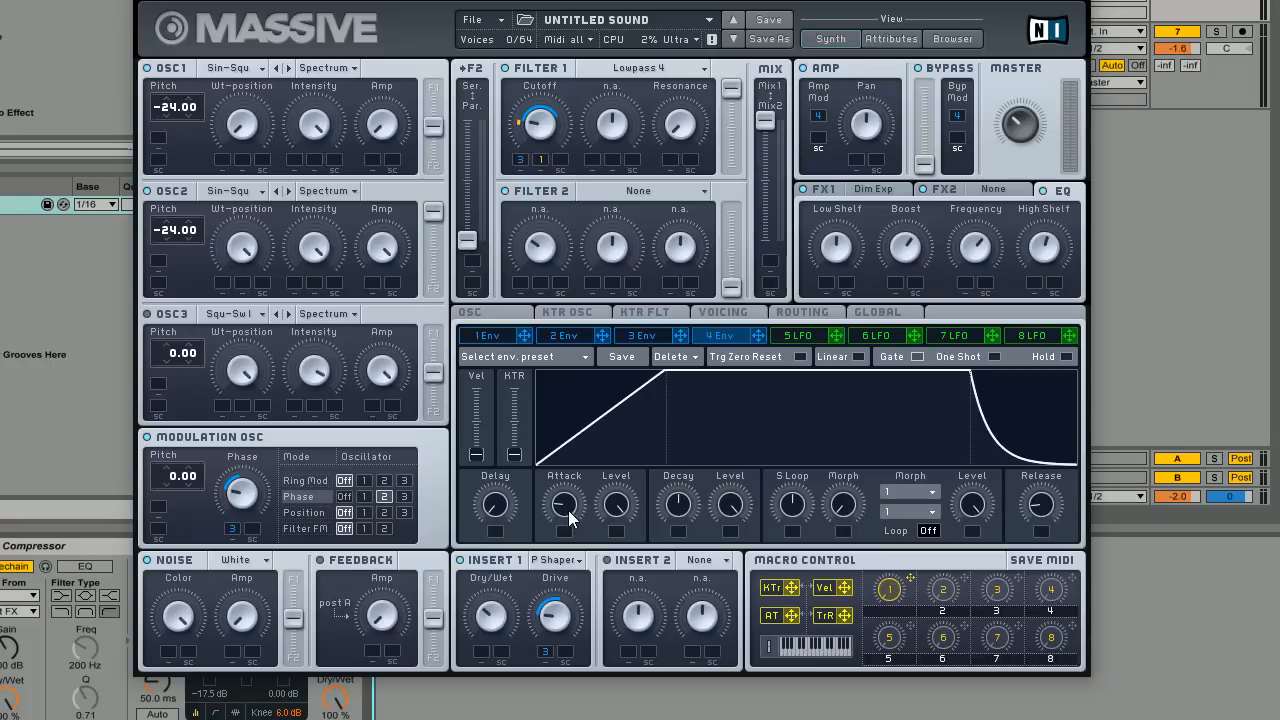
{"action": "scroll", "coordinate": [738, 514], "scroll_direction": "up", "scroll_amount": 5}
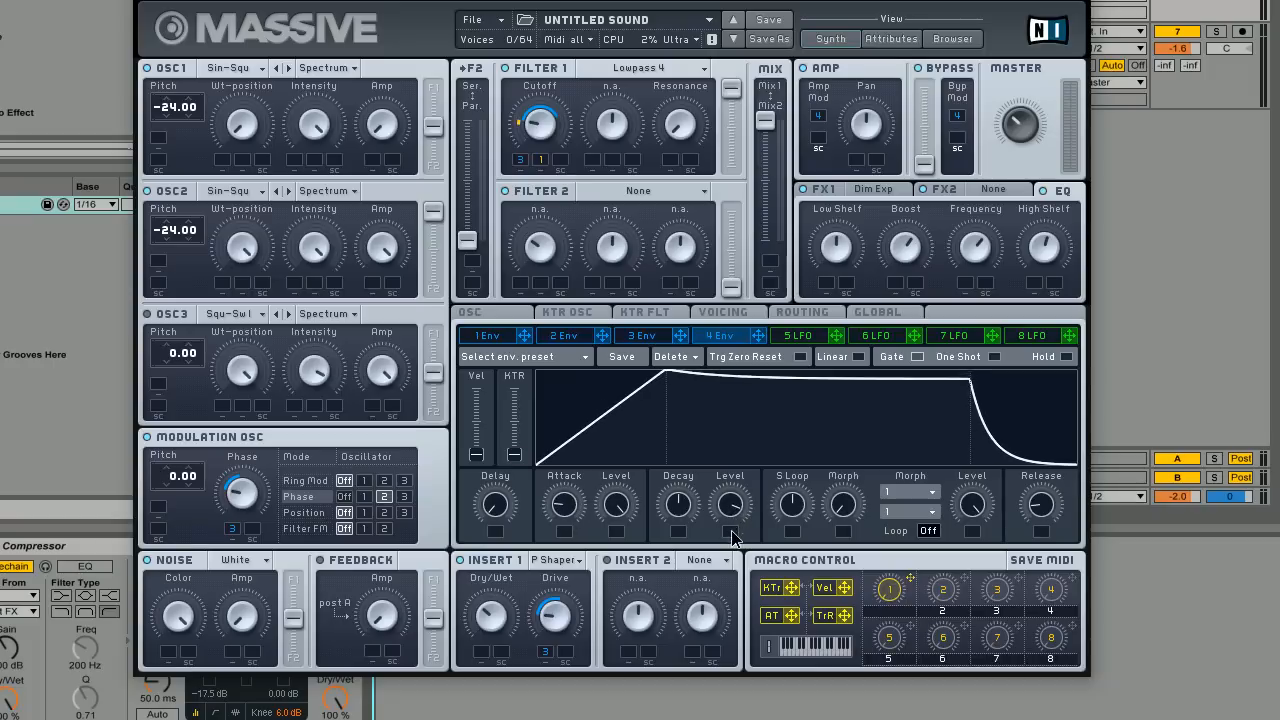
{"action": "scroll", "coordinate": [730, 522], "scroll_direction": "down", "scroll_amount": 3}
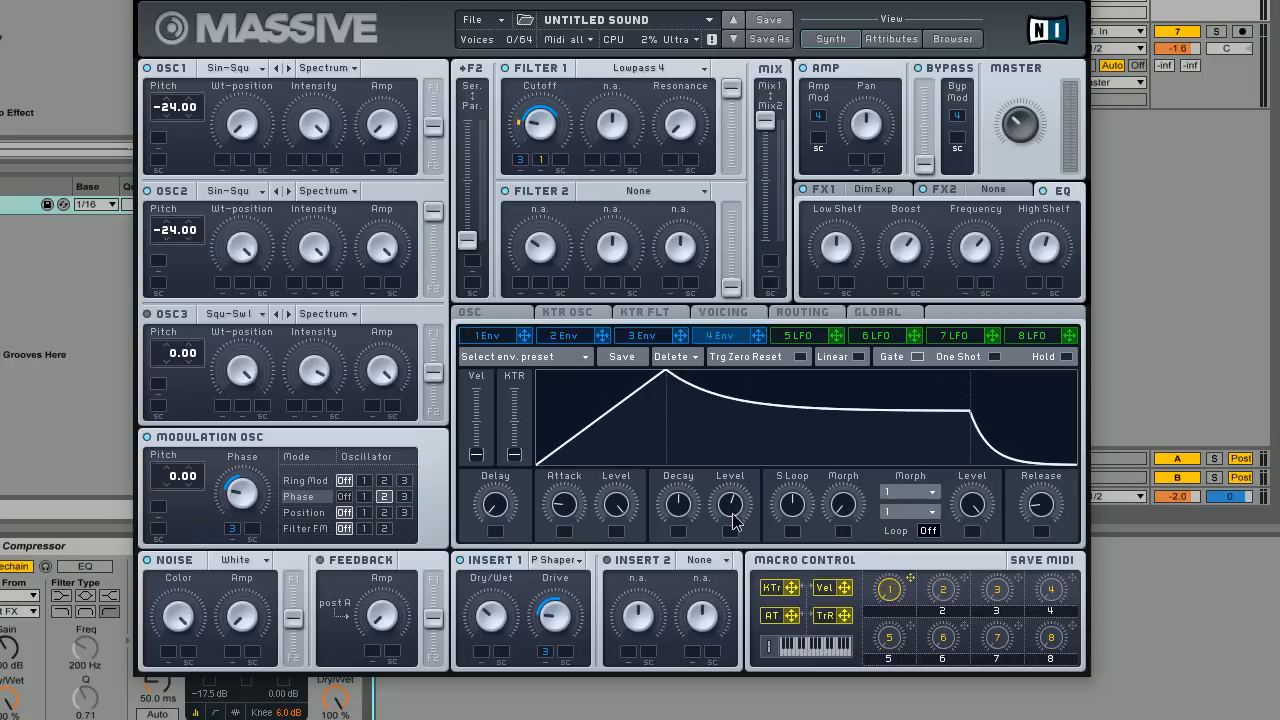
{"action": "left_click_drag", "start_coordinate": [731, 516], "coordinate": [731, 509]}
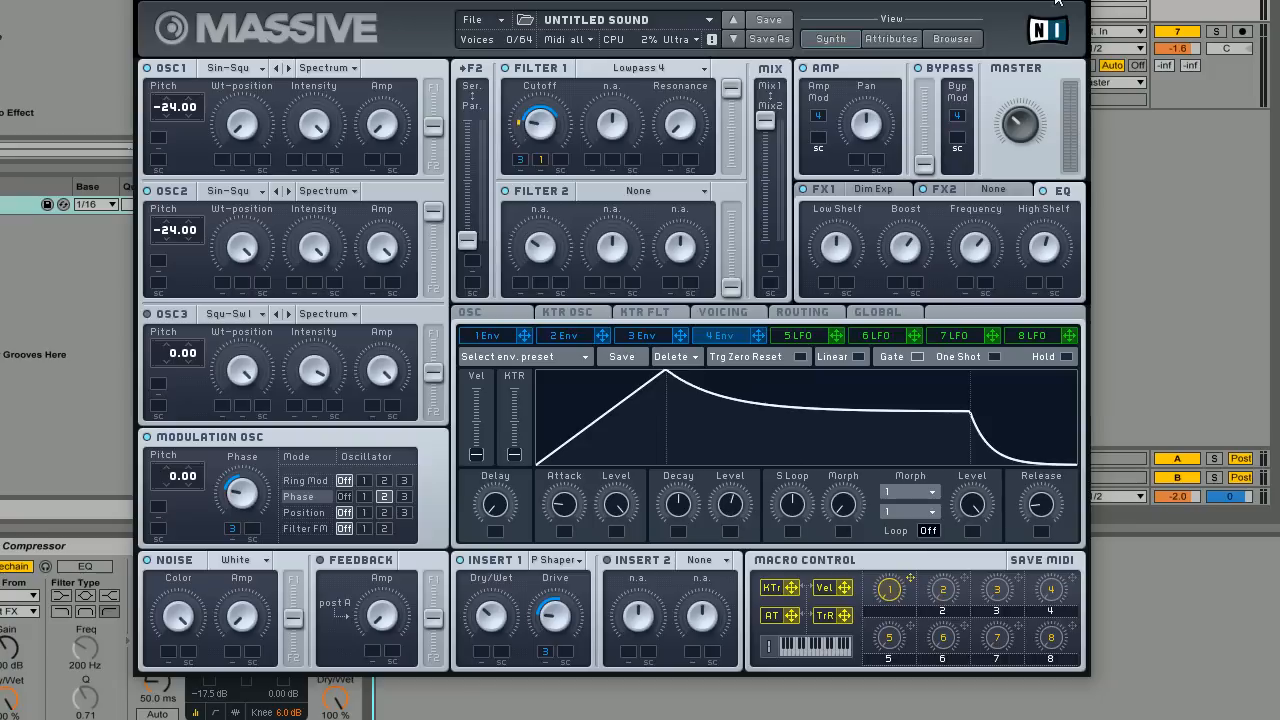
{"action": "left_click", "coordinate": [645, 340]}
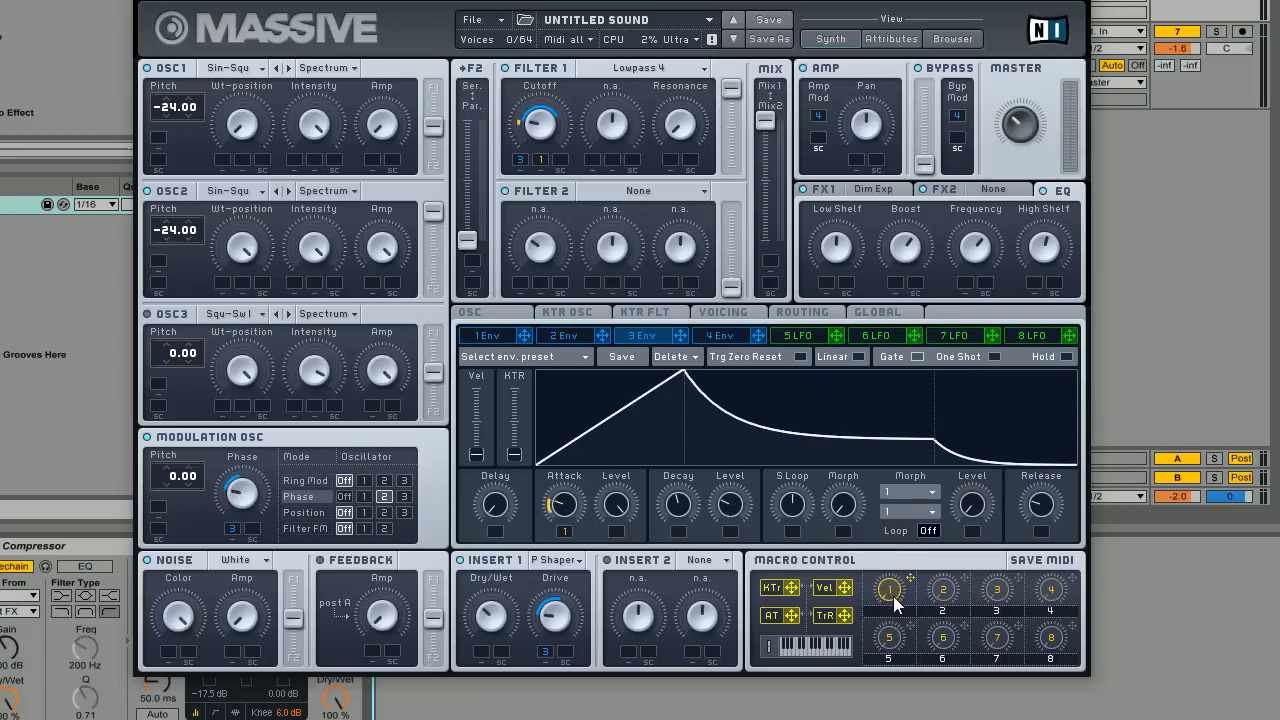